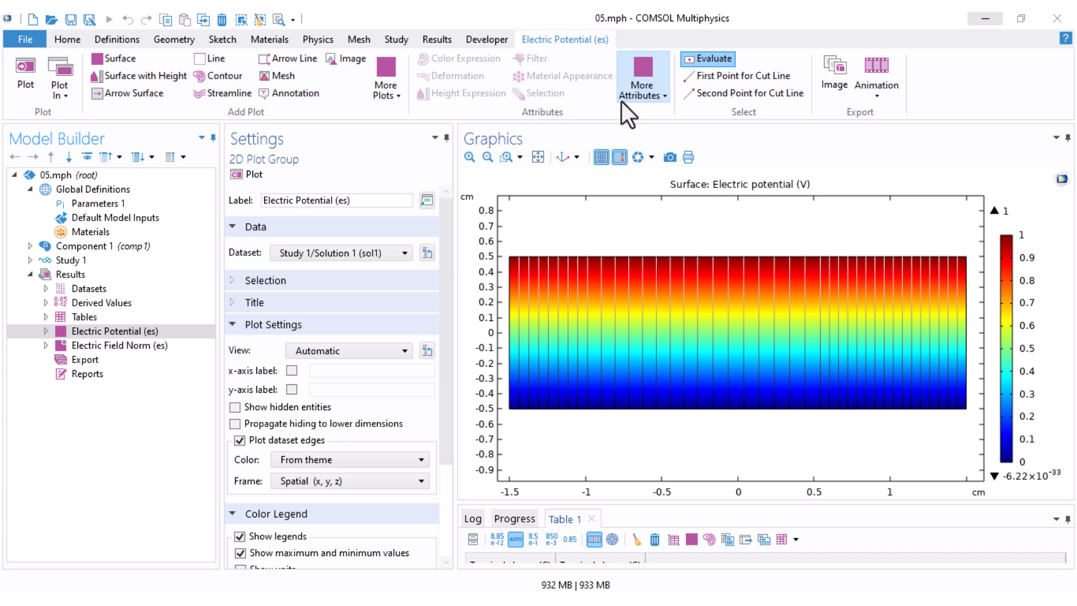
- Disable the streamline plot in the Electric Potential plot group
{"action": "left_click", "coordinate": [46, 331]}
{"action": "left_click", "coordinate": [92, 360]}
{"action": "right_click", "coordinate": [92, 360]}
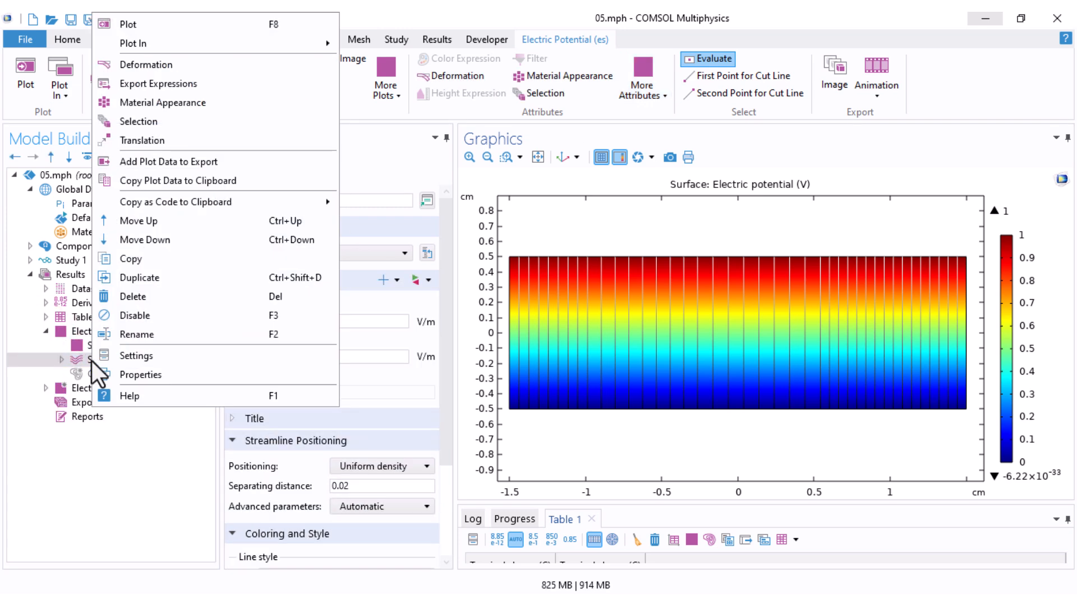
{"action": "left_click", "coordinate": [46, 331]}
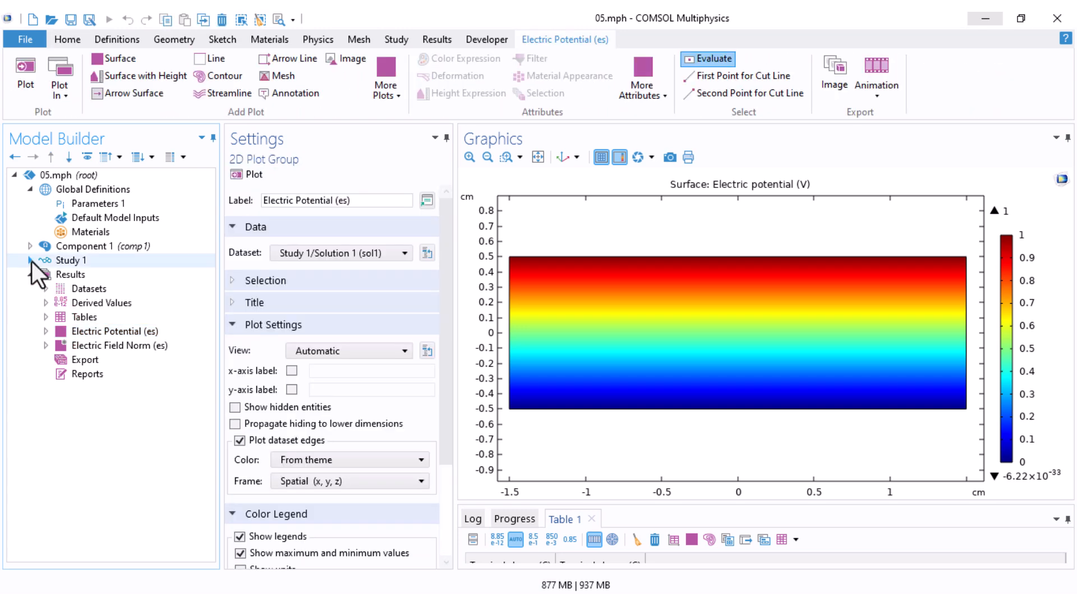
- Add a Time Dependent study step to Study 1
{"action": "left_click", "coordinate": [30, 260]}
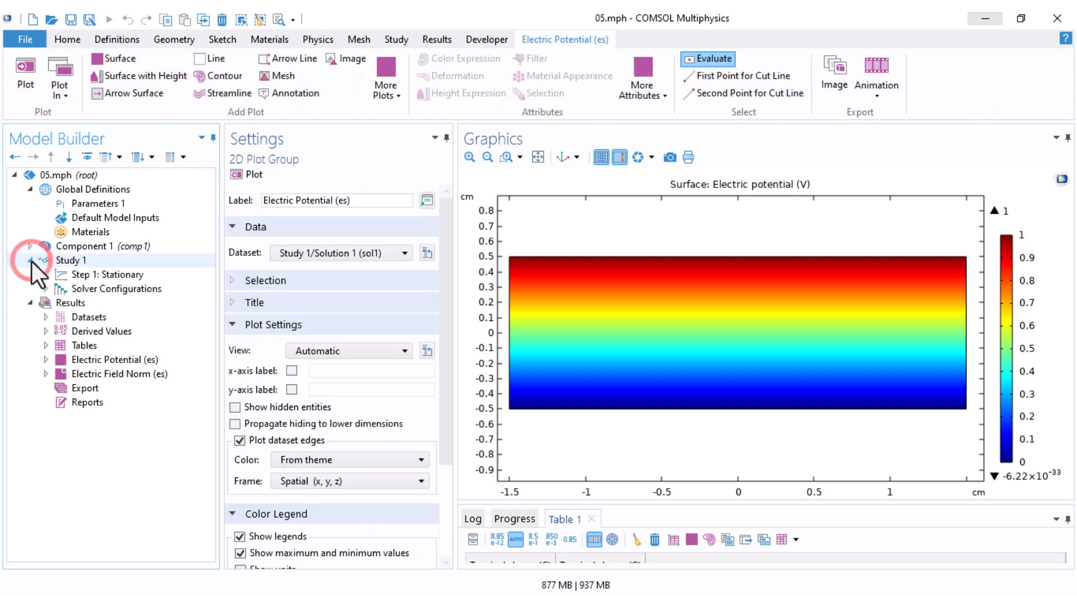
{"action": "right_click", "coordinate": [69, 264]}
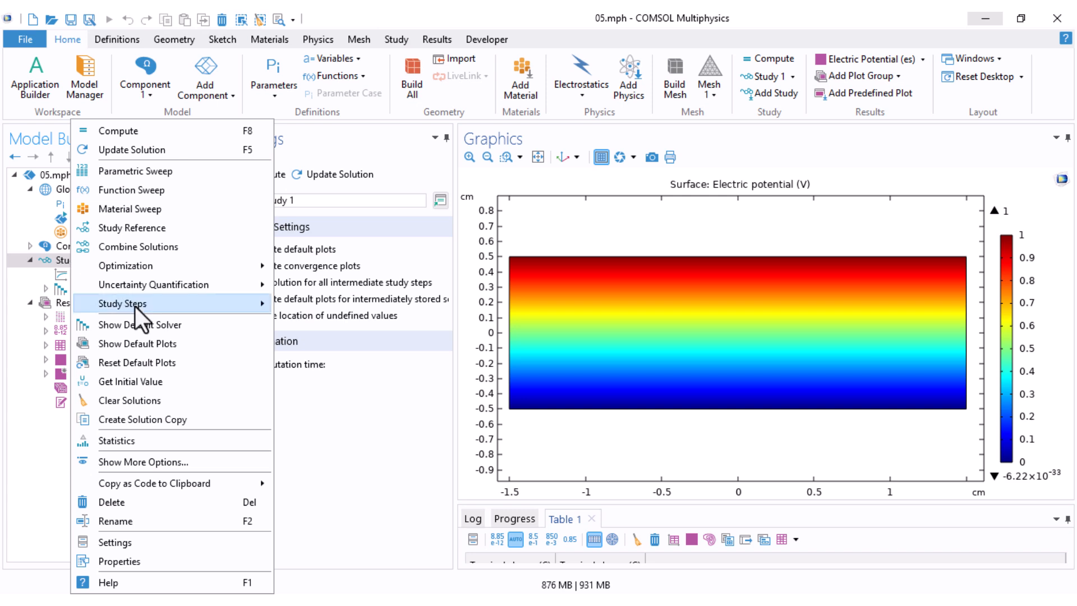
{"action": "mouse_move", "coordinate": [135, 306]}
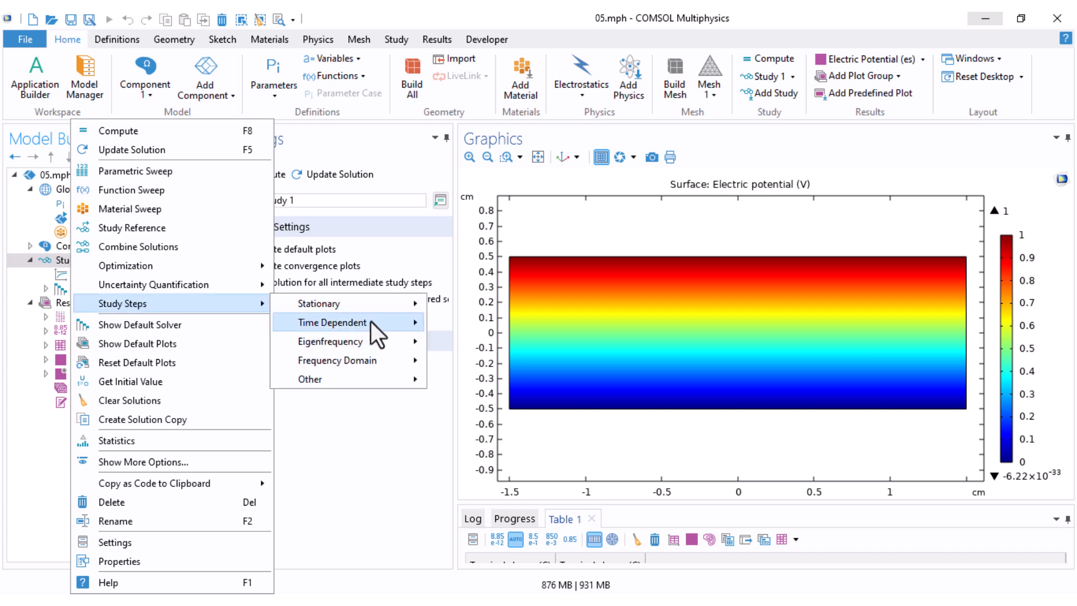
{"action": "mouse_move", "coordinate": [373, 322]}
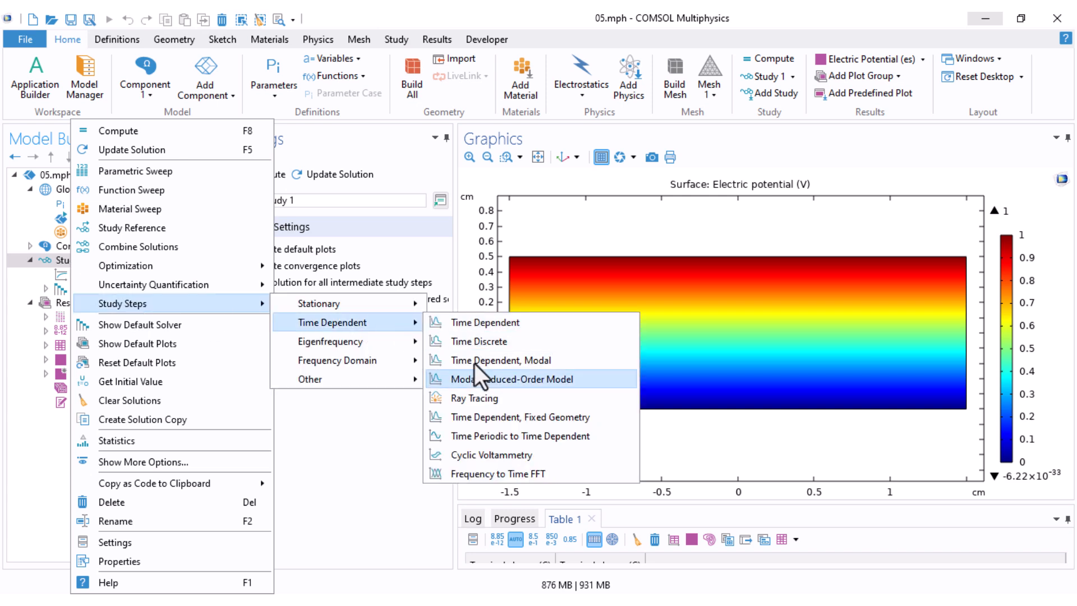
{"action": "left_click", "coordinate": [471, 325]}
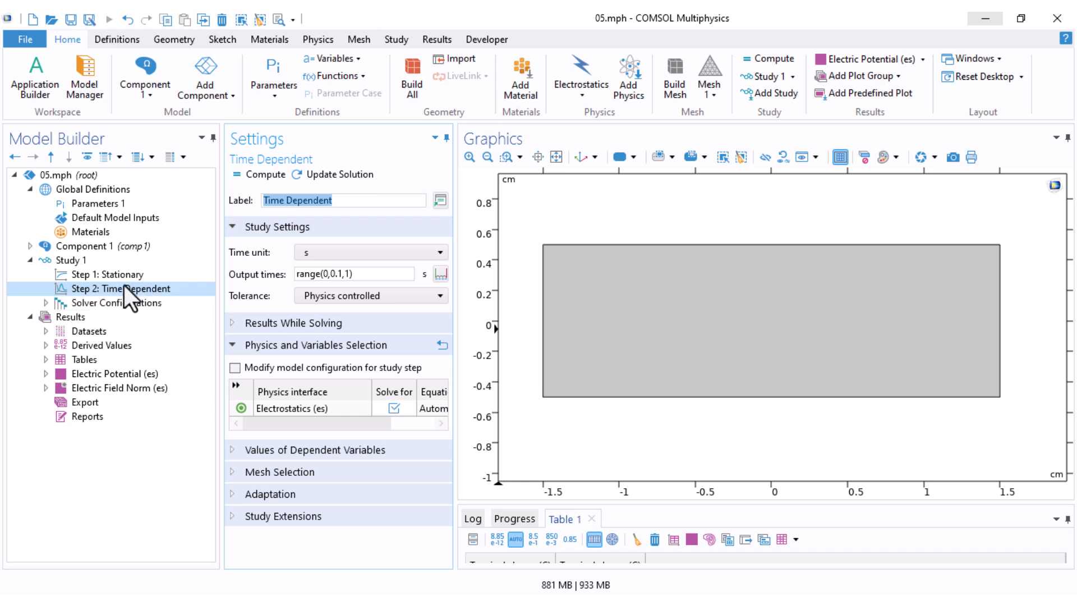
- Disable the Stationary step of Study 1
{"action": "left_click", "coordinate": [112, 276]}
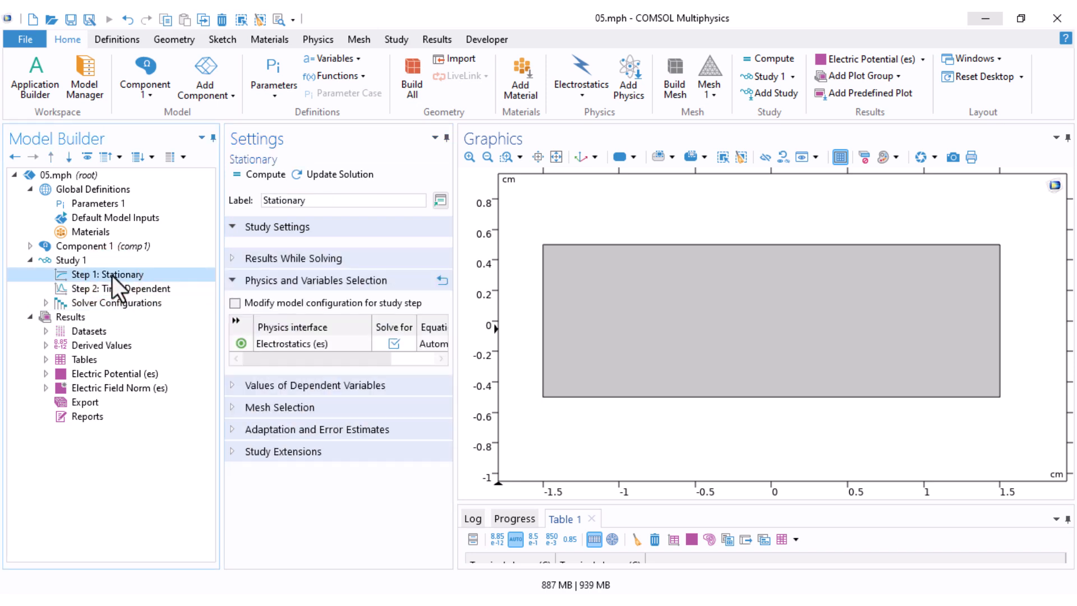
{"action": "right_click", "coordinate": [112, 276]}
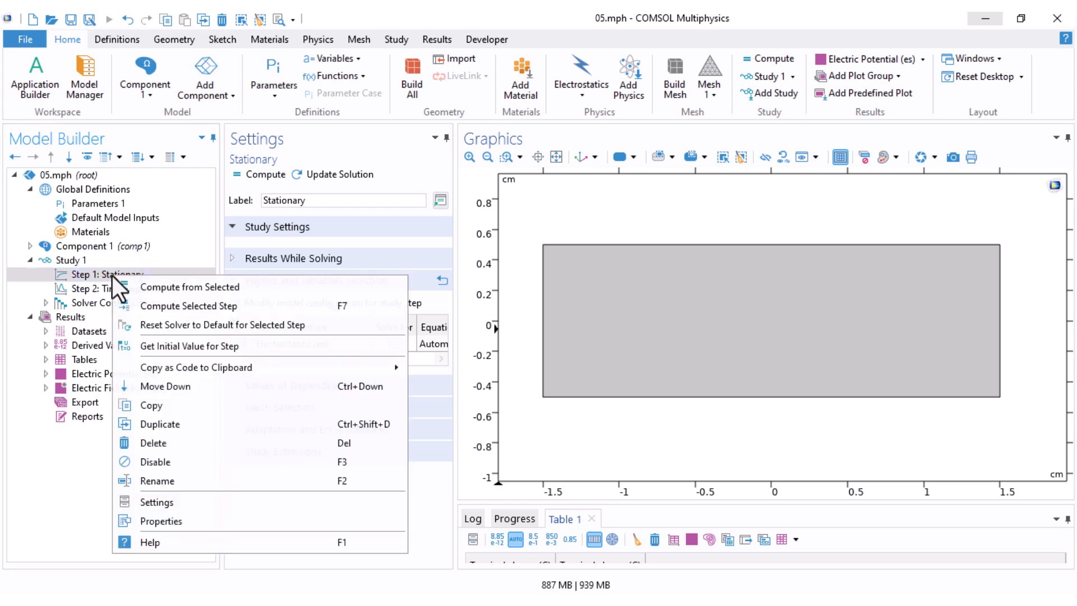
{"action": "left_click", "coordinate": [161, 462]}
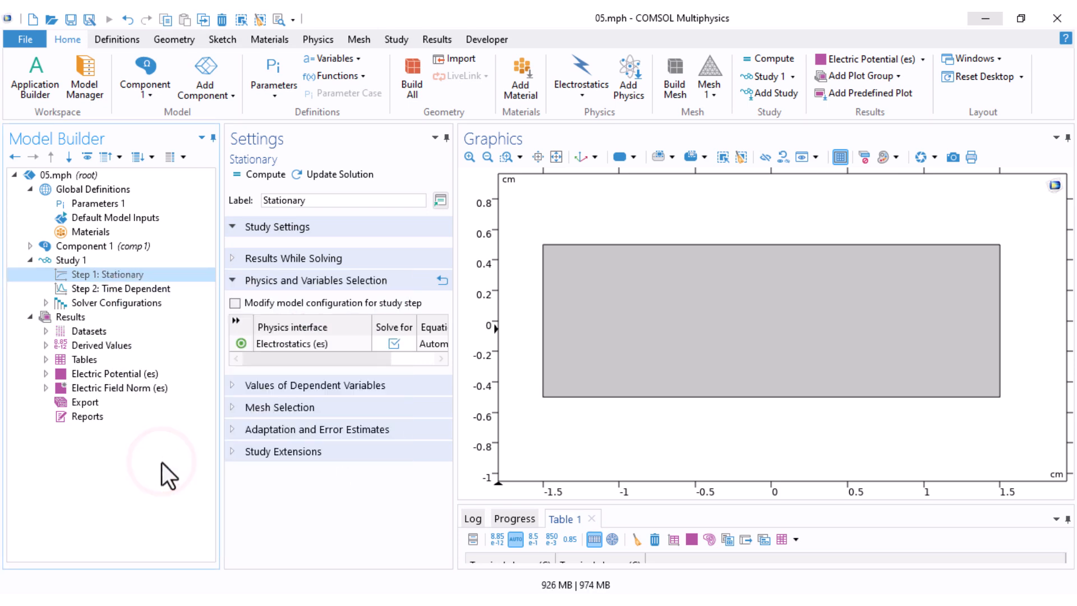
- Change the terminal type of Terminal 1 in the Electrostatics physics to Charge
{"action": "left_click", "coordinate": [30, 246]}
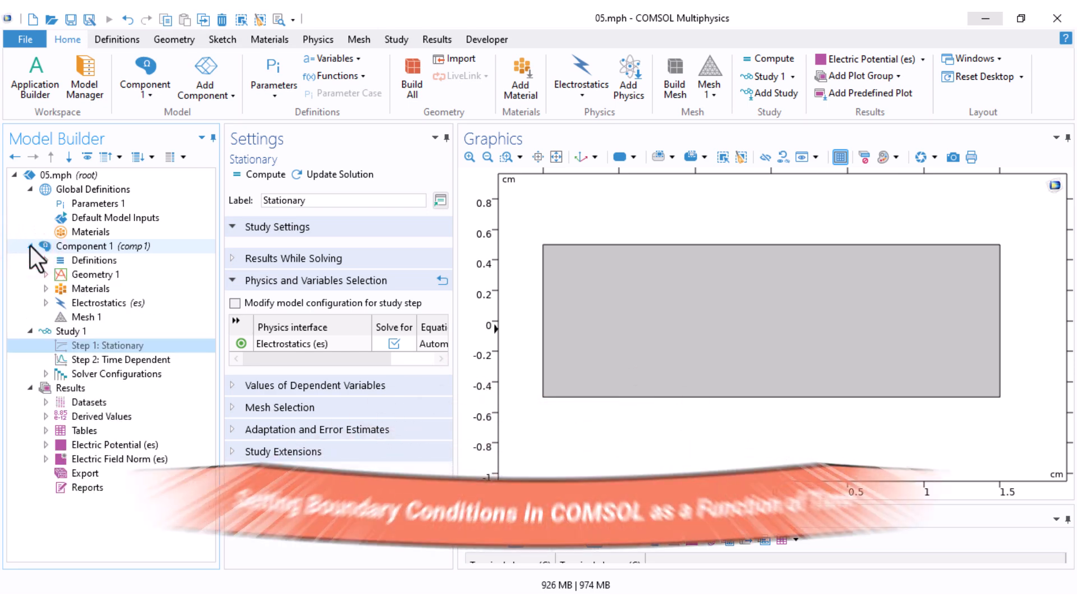
{"action": "left_click", "coordinate": [43, 304]}
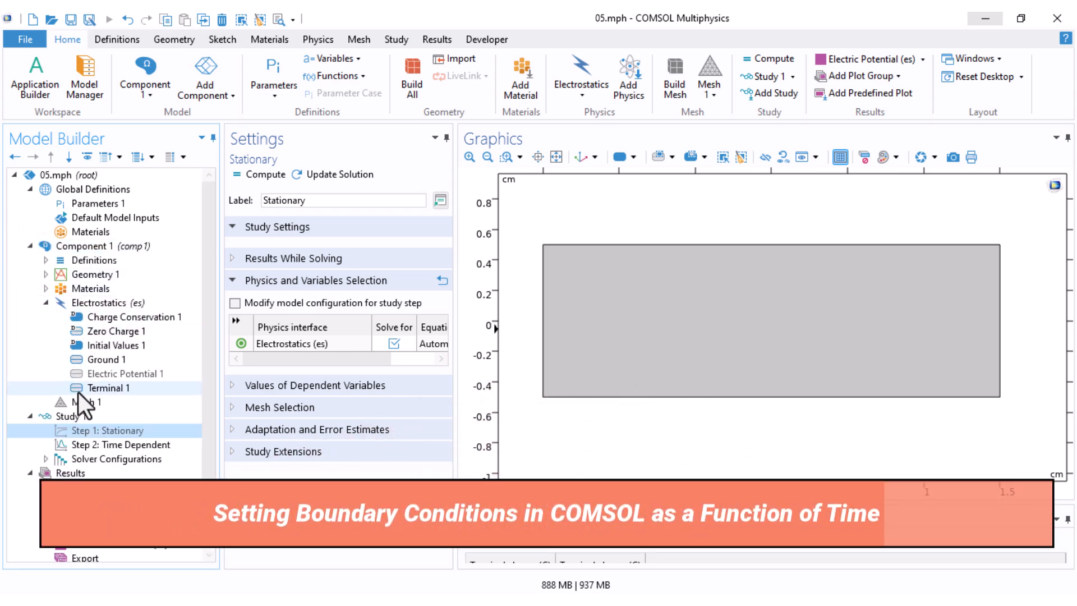
{"action": "left_click", "coordinate": [92, 388]}
{"action": "left_click", "coordinate": [298, 484]}
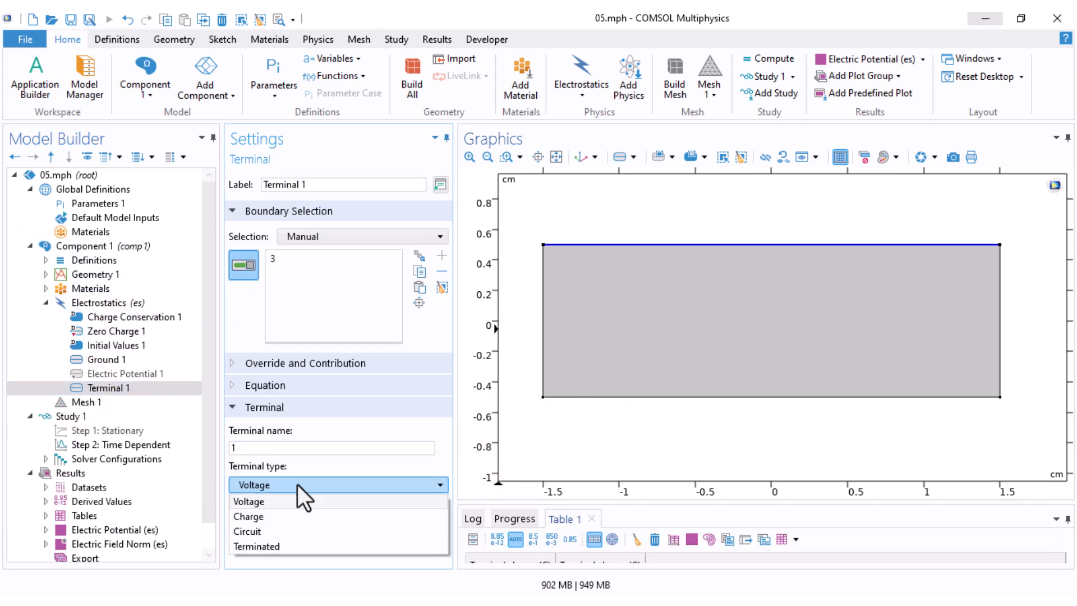
{"action": "left_click", "coordinate": [278, 517]}
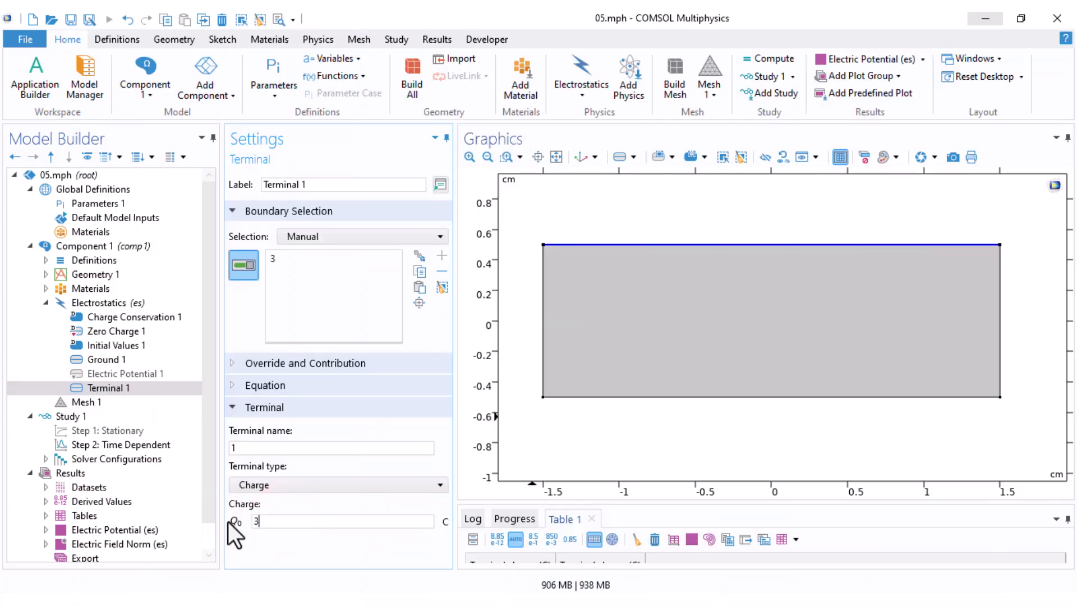
- Set the Terminal 1 charge to the time-dependent expression 35.4e-12*sin(2*pi*1e6*t+pi/2)
{"action": "type", "text": "5."}
{"action": "type", "text": "4e-12"}
{"action": "type", "text": "*"}
{"action": "type", "text": "sin"}
{"action": "type", "text": "(2*)"}
{"action": "type", "text": "pi"}
{"action": "type", "text": "*1e6"}
{"action": "type", "text": "*t"}
{"action": "key", "text": "Left"}
{"action": "key", "text": "Left"}
{"action": "key", "text": "Left"}
{"action": "key", "text": "Left"}
{"action": "key", "text": "Left"}
{"action": "key", "text": "Left"}
{"action": "key", "text": "shift+Left"}
{"action": "key", "text": "shift+Left"}
{"action": "key", "text": "Right"}
{"action": "key", "text": "Right"}
{"action": "key", "text": "Right"}
{"action": "key", "text": "Right"}
{"action": "key", "text": "Right"}
{"action": "key", "text": "Right"}
{"action": "key", "text": "Right"}
{"action": "type", "text": "+pi/2"}
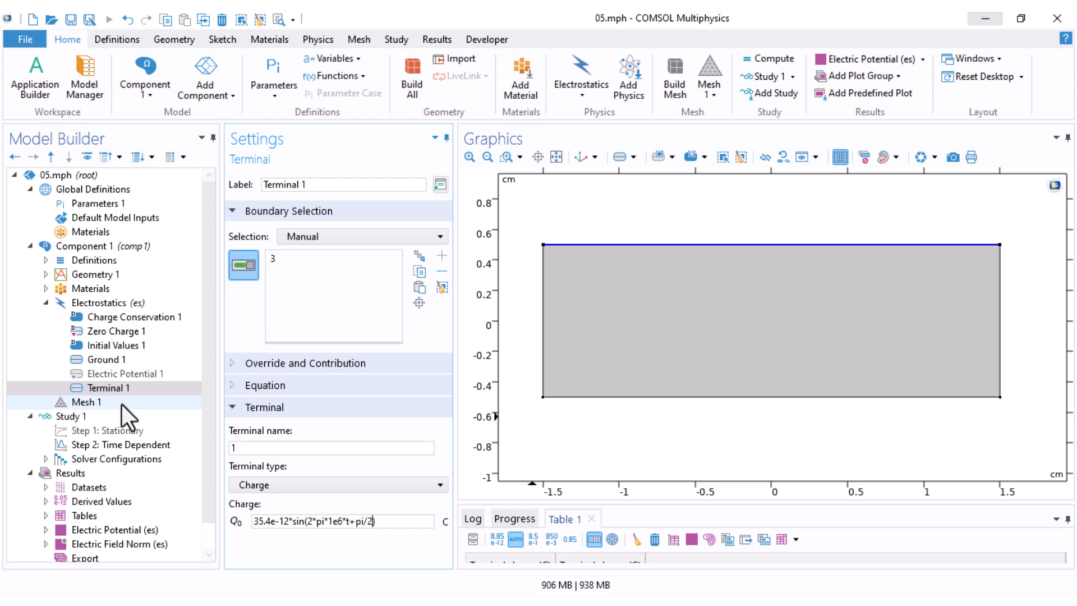
- Set the Time Dependent step's time unit to µs and its output times to range(0,0.01,2)
{"action": "left_click", "coordinate": [84, 416]}
{"action": "left_click", "coordinate": [46, 303]}
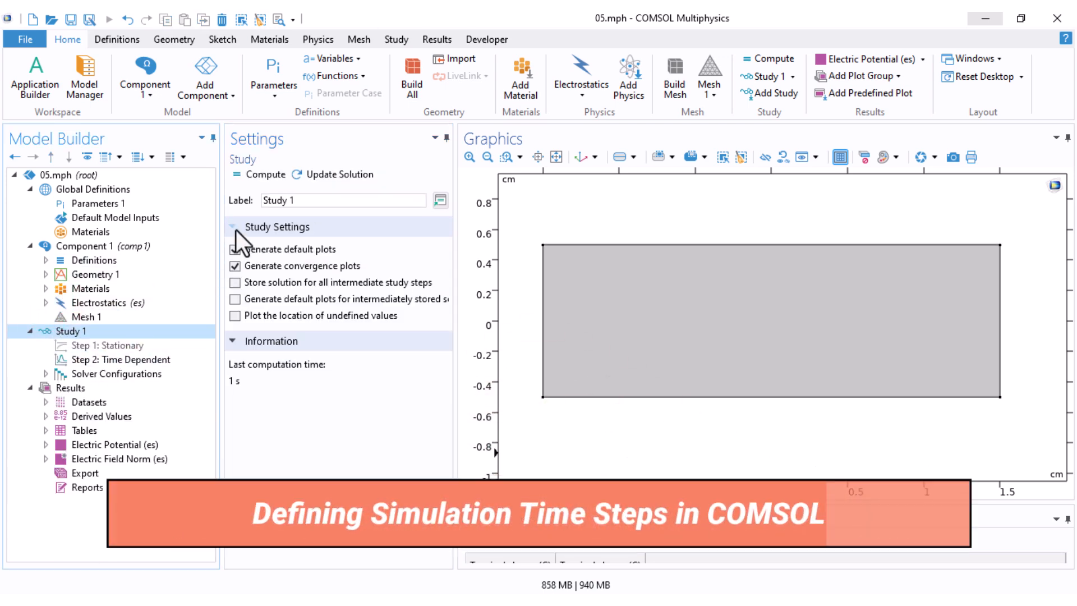
{"action": "left_click", "coordinate": [143, 362]}
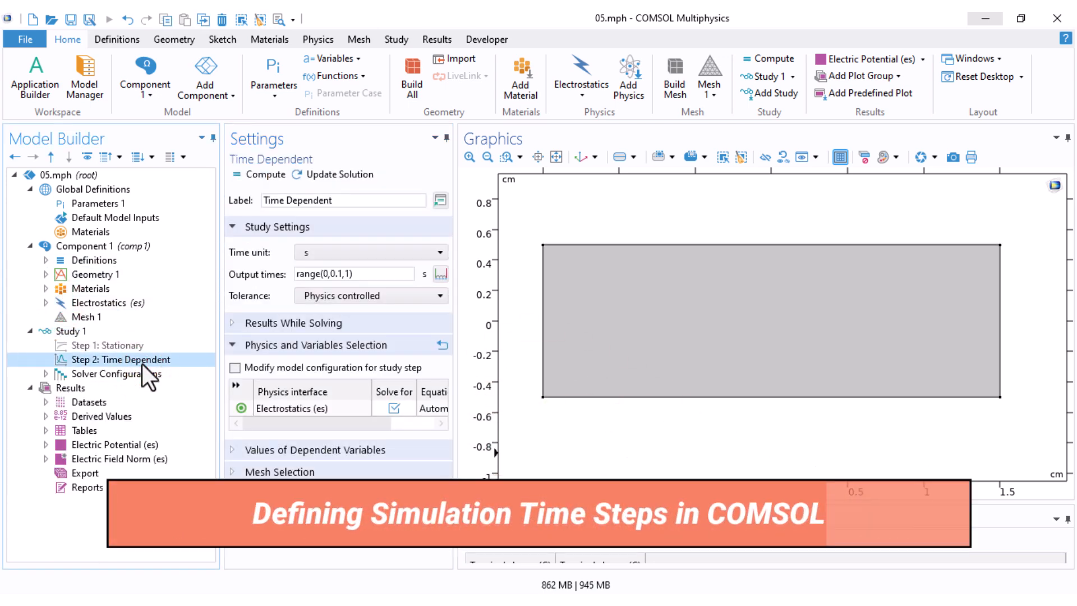
{"action": "left_click", "coordinate": [401, 251]}
{"action": "left_click", "coordinate": [342, 282]}
{"action": "left_click", "coordinate": [345, 275]}
{"action": "type", "text": "2"}
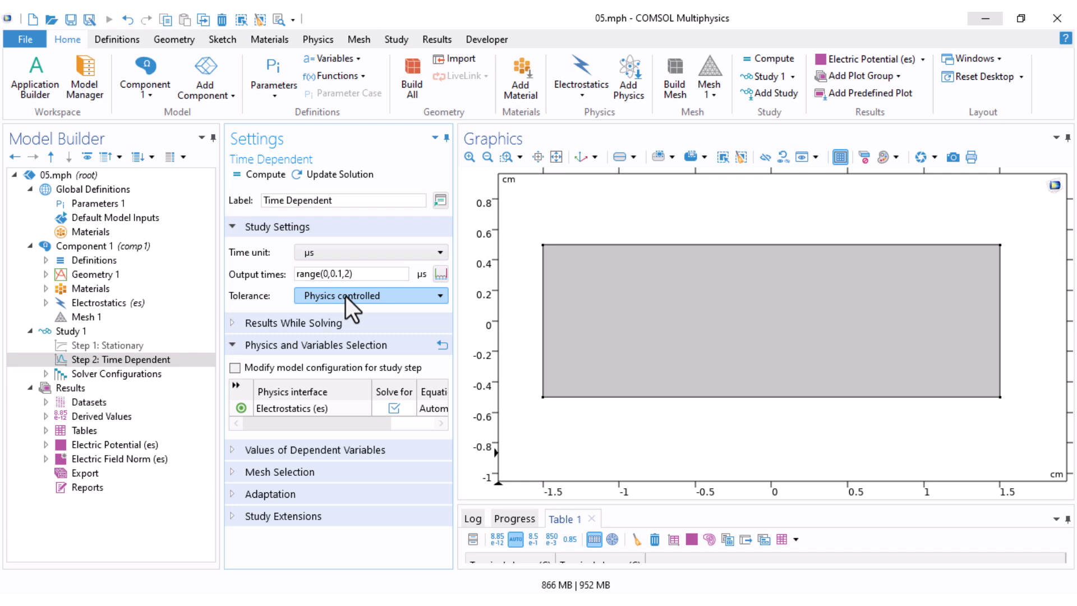
{"action": "left_click", "coordinate": [338, 276]}
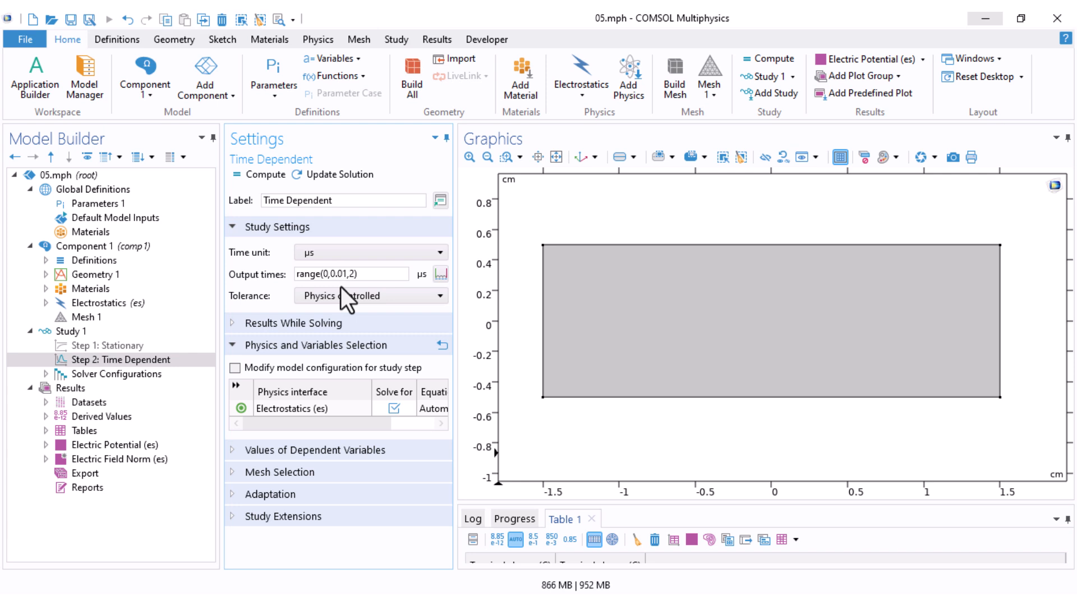
{"action": "left_click", "coordinate": [343, 274]}
- Review the available entry methods for the output time range and close the Range dialog without applying changes
{"action": "left_click", "coordinate": [441, 274]}
{"action": "key", "text": "BackSpace"}
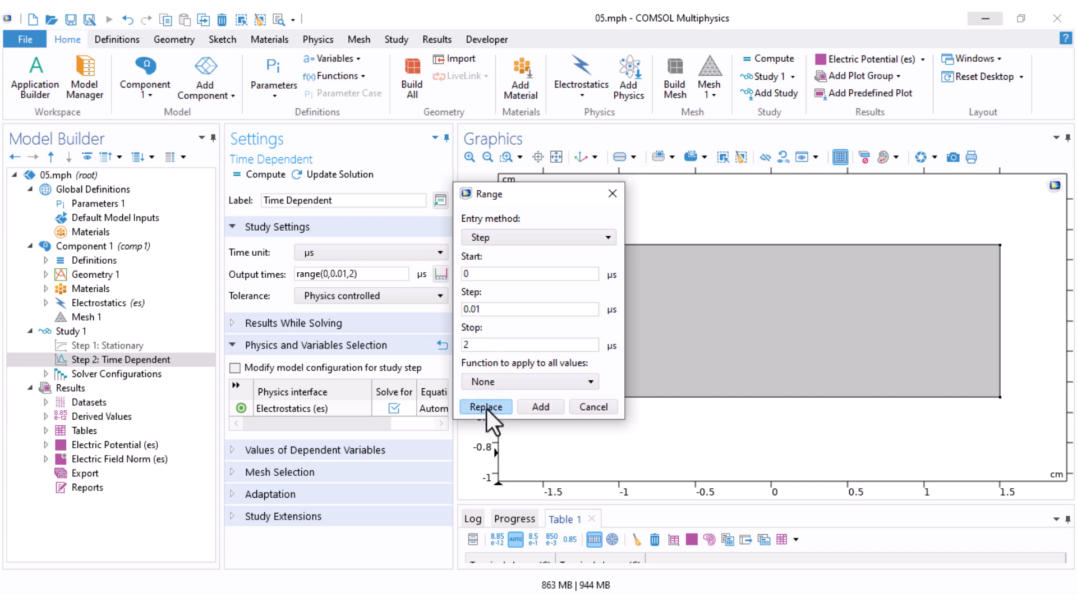
{"action": "left_click", "coordinate": [513, 238]}
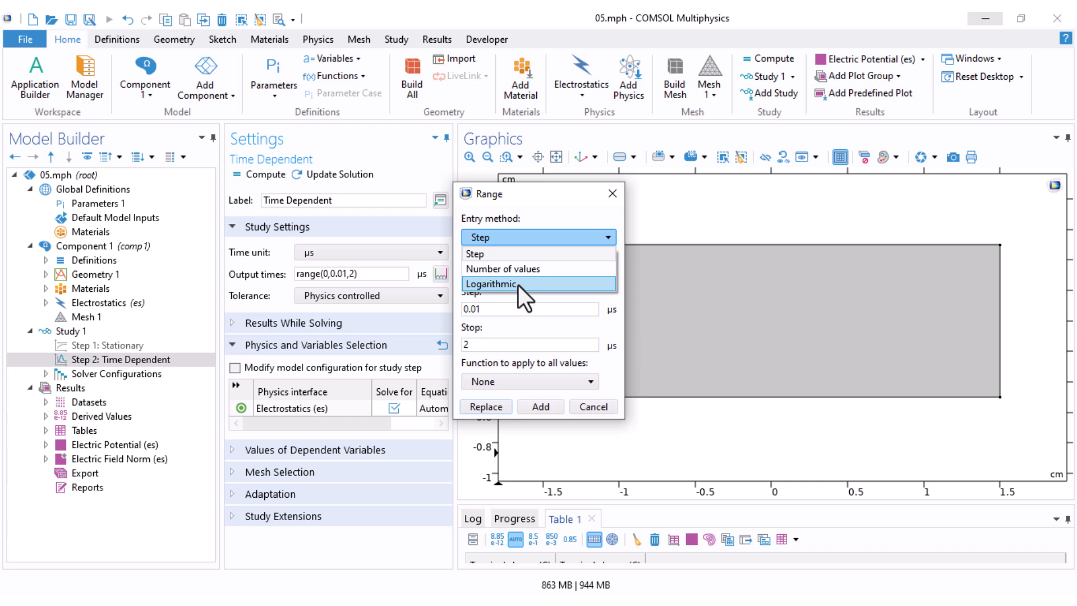
{"action": "left_click", "coordinate": [501, 255]}
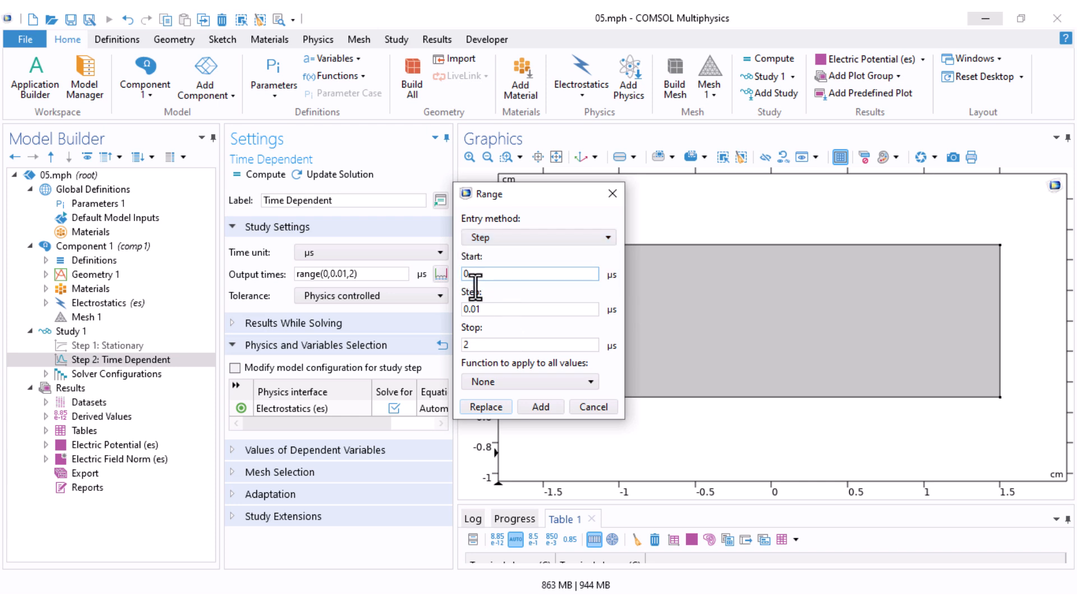
{"action": "left_click", "coordinate": [593, 407]}
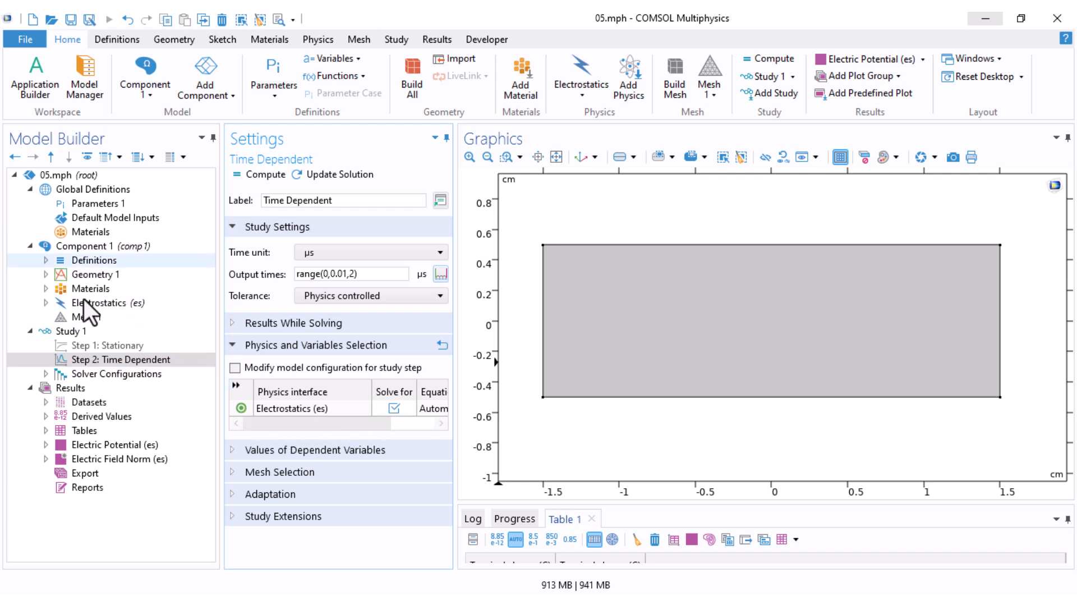
- Compute the time-dependent study and open the settings of the Electric Potential plot group
{"action": "left_click", "coordinate": [248, 176]}
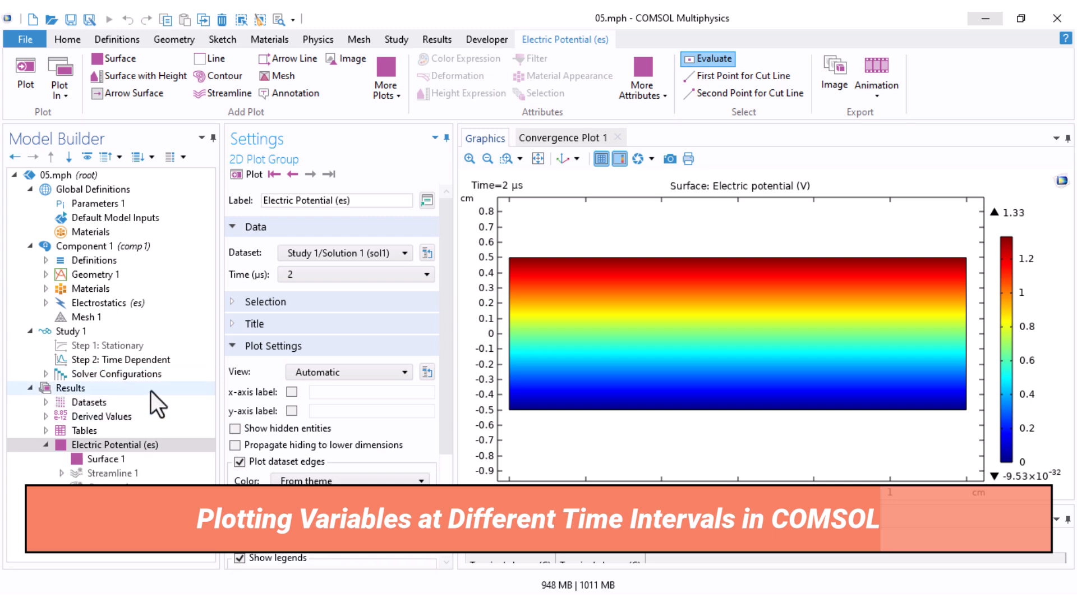
{"action": "left_click", "coordinate": [113, 456]}
{"action": "left_click", "coordinate": [108, 444]}
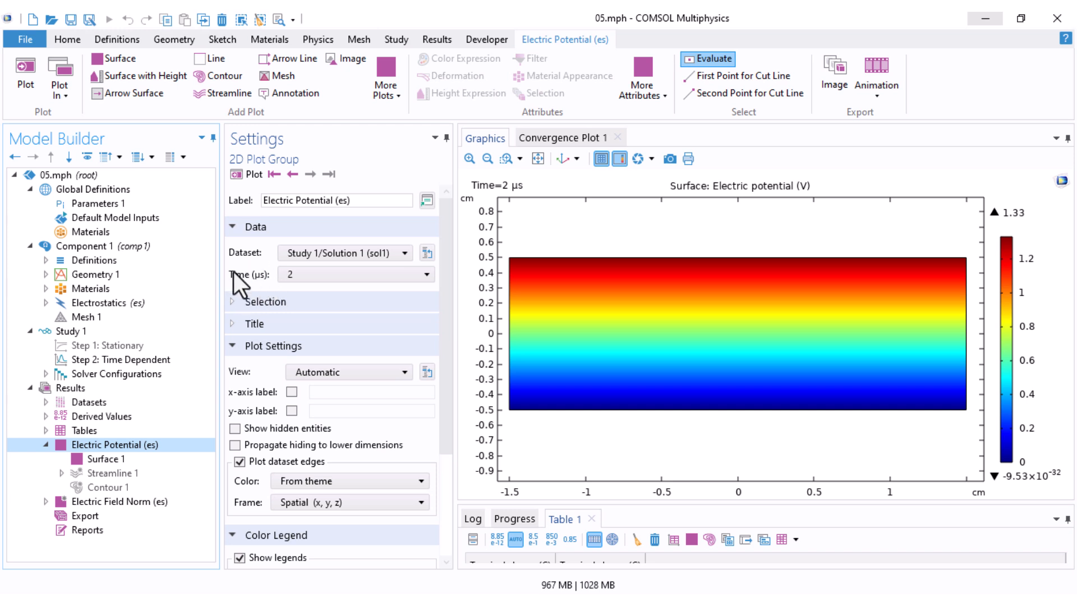
- Plot the electric potential at a time of 0.5 µs
{"action": "left_click", "coordinate": [337, 275]}
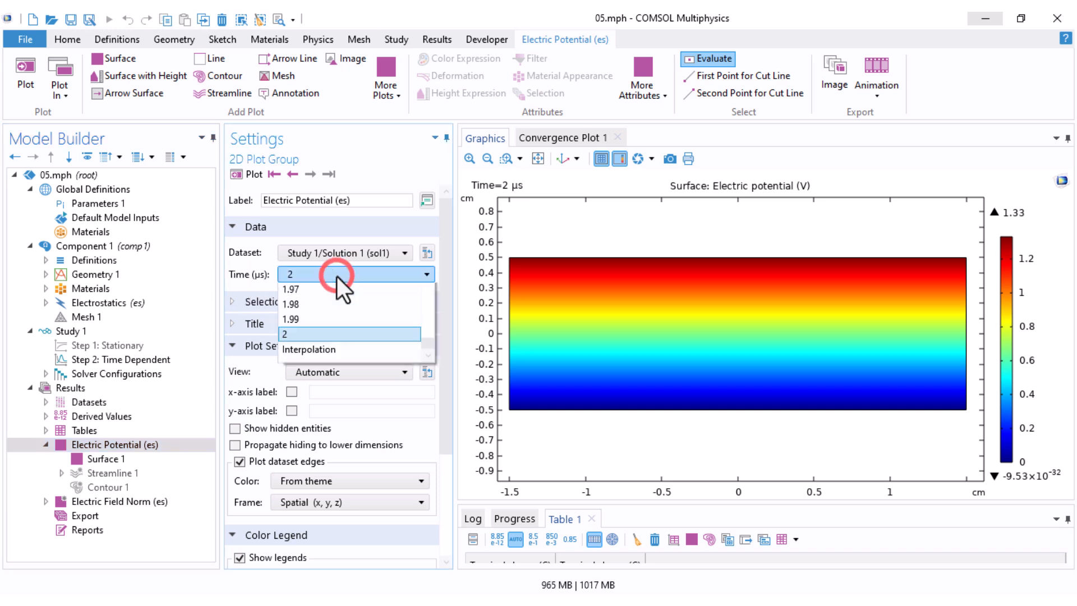
{"action": "scroll", "coordinate": [324, 409], "scroll_direction": "up", "scroll_amount": 20}
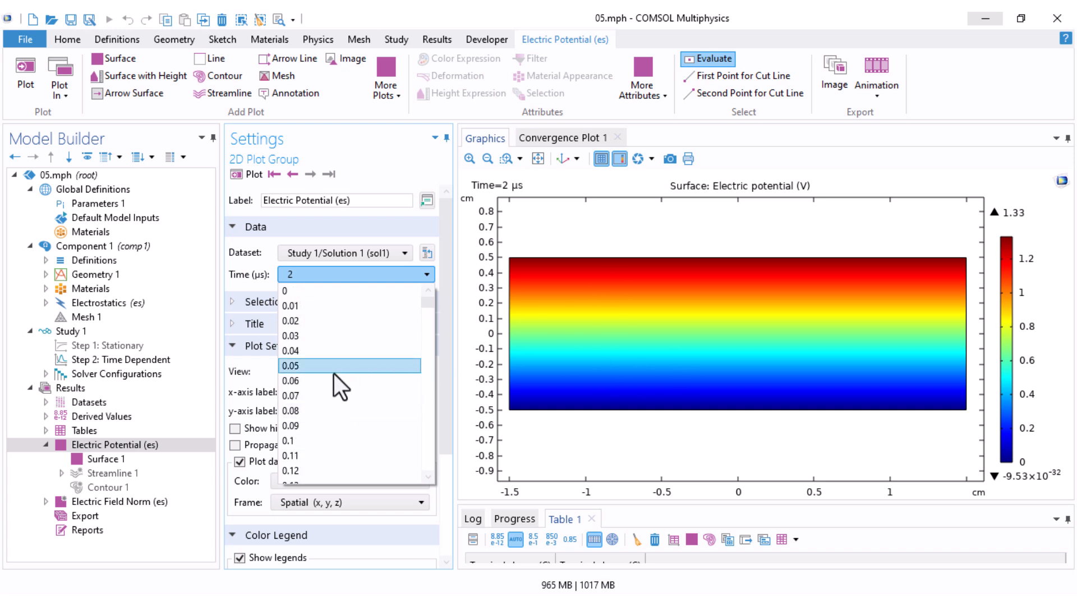
{"action": "scroll", "coordinate": [334, 374], "scroll_direction": "down", "scroll_amount": 14}
{"action": "left_click", "coordinate": [298, 362]}
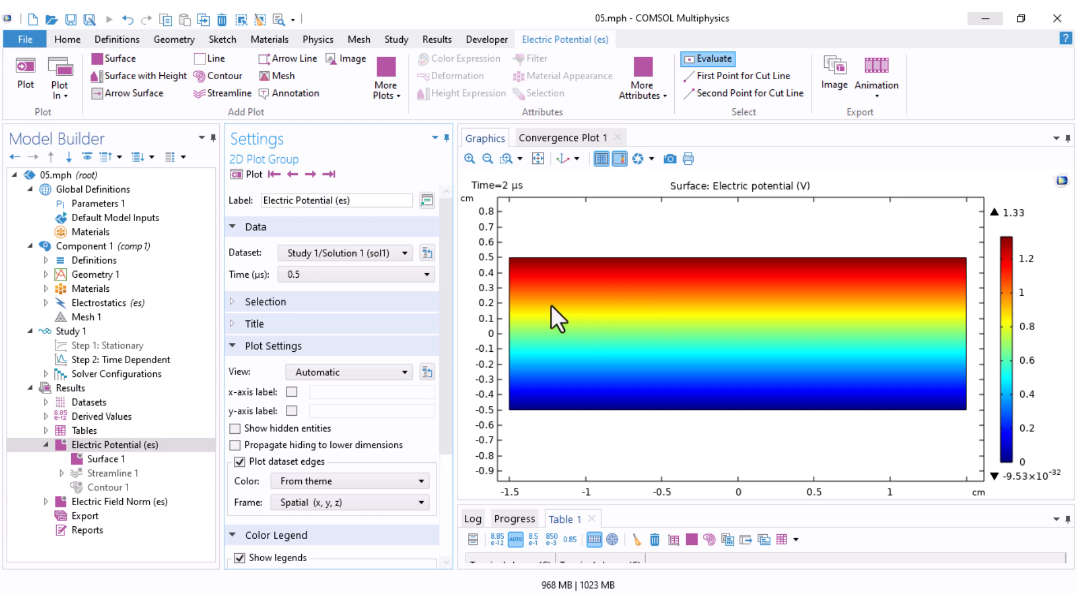
{"action": "left_click", "coordinate": [246, 177]}
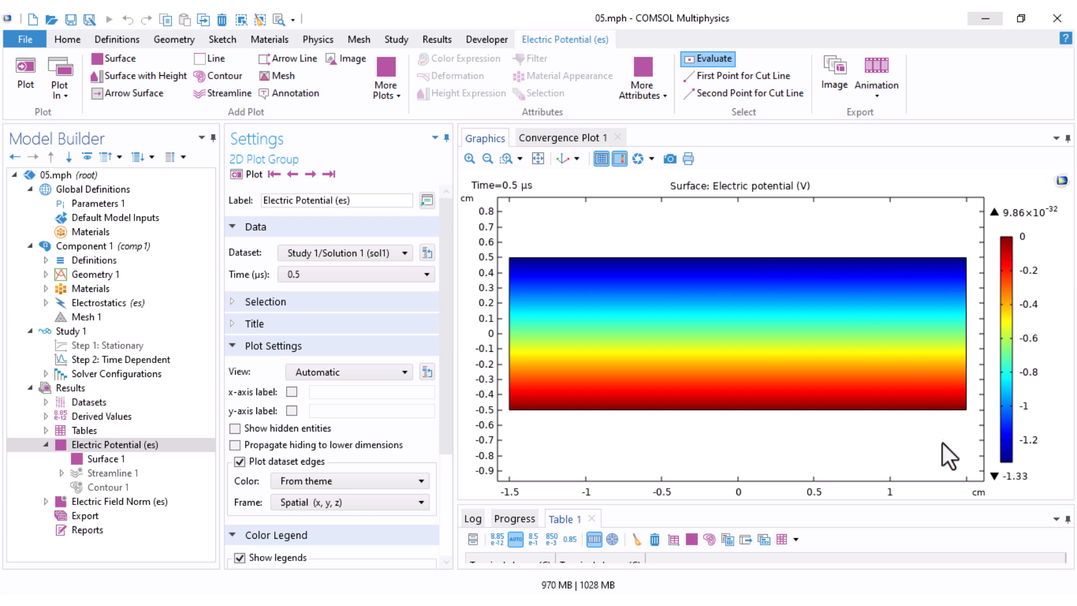
- Plot the electric potential at a time of 1 µs
{"action": "left_click", "coordinate": [314, 275]}
{"action": "scroll", "coordinate": [321, 365], "scroll_direction": "down", "scroll_amount": 2}
{"action": "scroll", "coordinate": [321, 364], "scroll_direction": "down", "scroll_amount": 3}
{"action": "scroll", "coordinate": [321, 364], "scroll_direction": "down", "scroll_amount": 3}
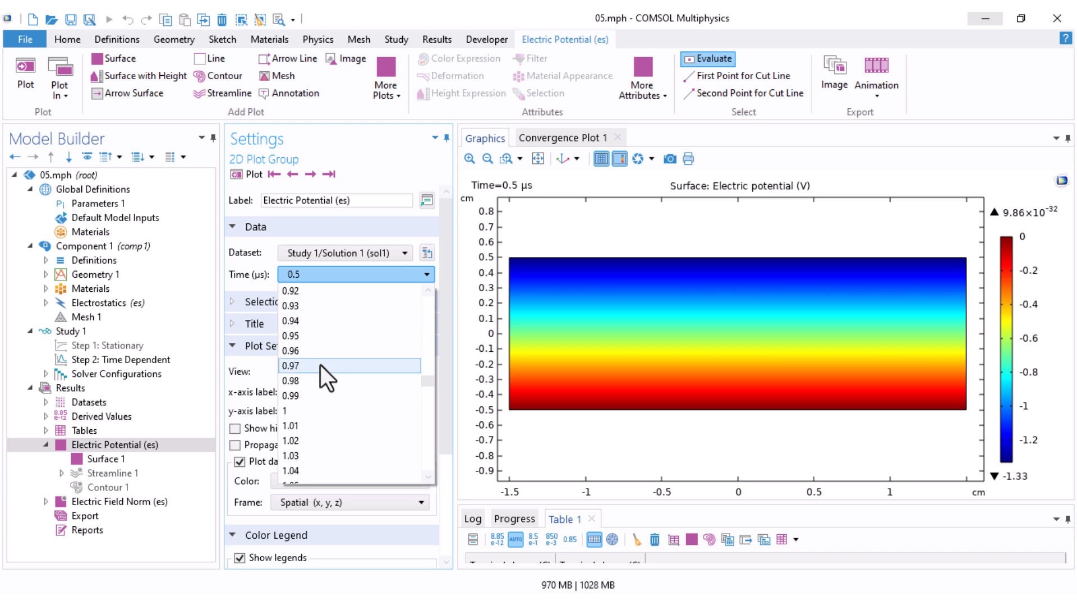
{"action": "left_click", "coordinate": [320, 412]}
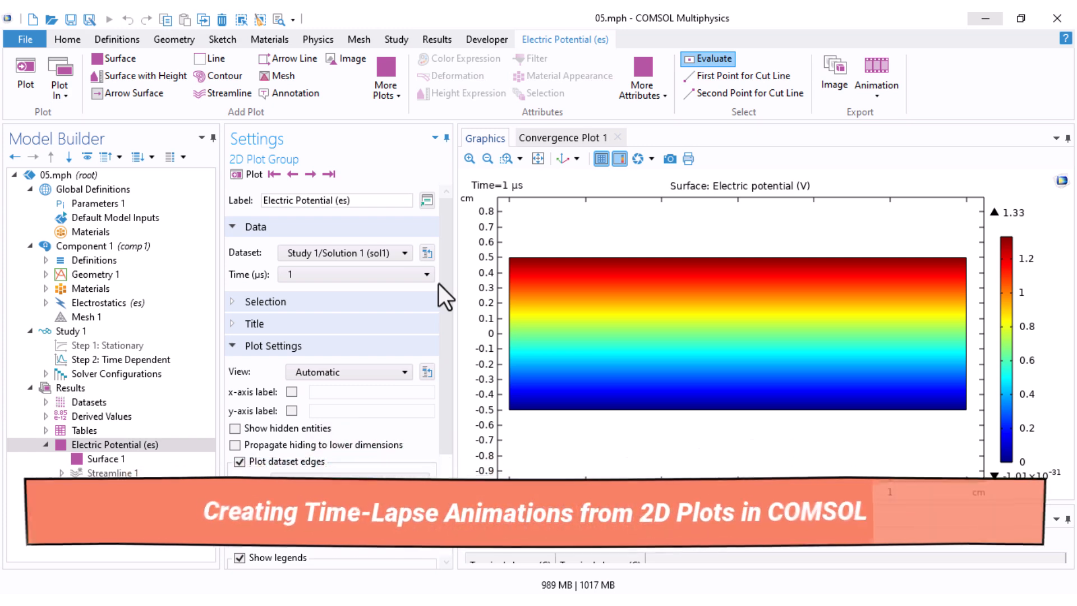
- Create a Player animation from the Electric Potential plot group
{"action": "left_click", "coordinate": [882, 92]}
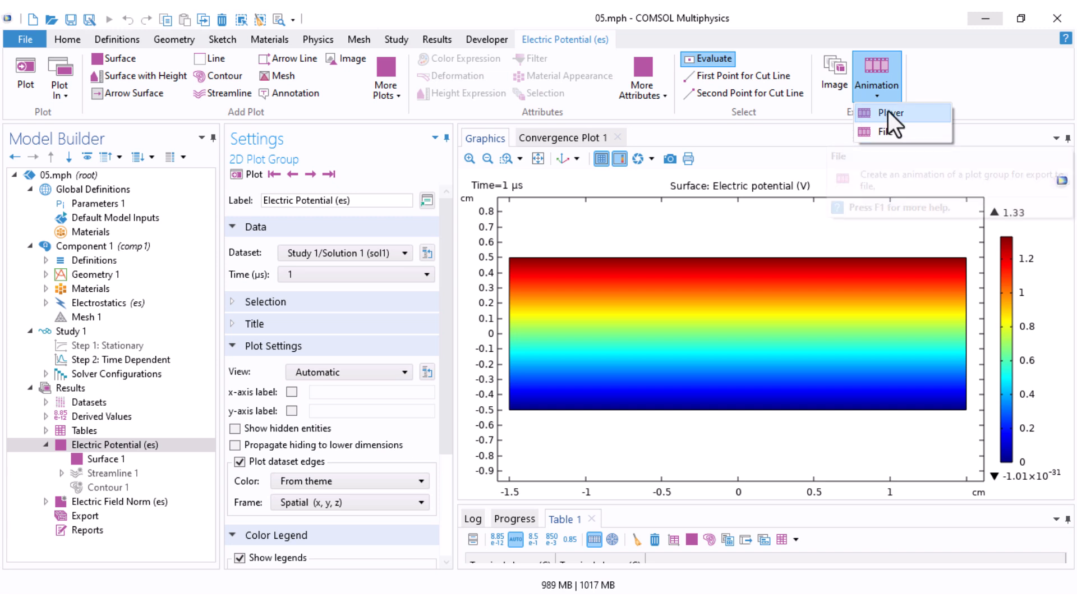
{"action": "left_click", "coordinate": [63, 445]}
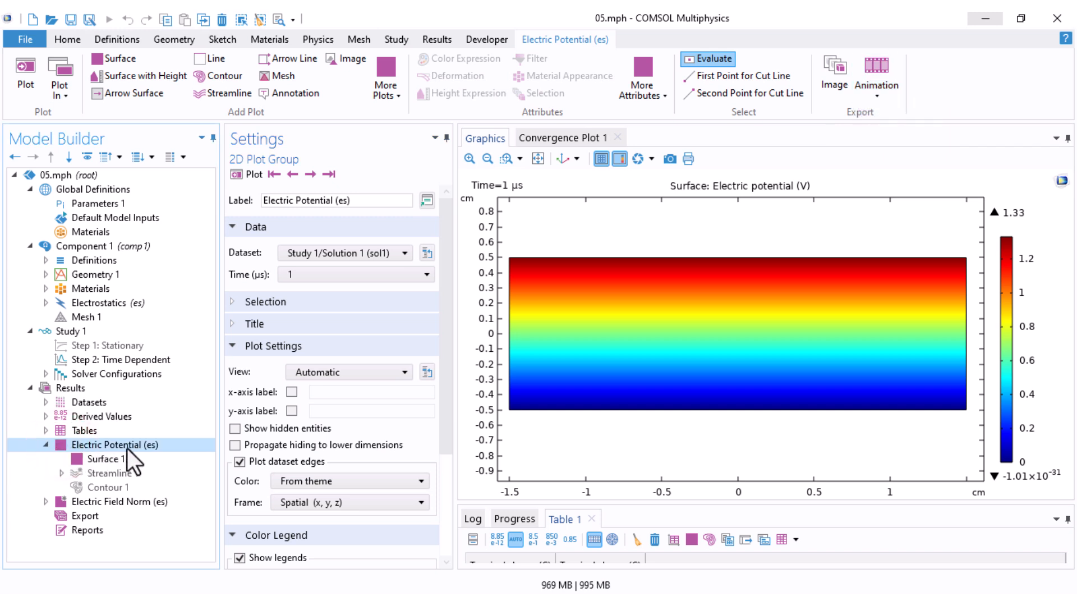
{"action": "left_click", "coordinate": [876, 75]}
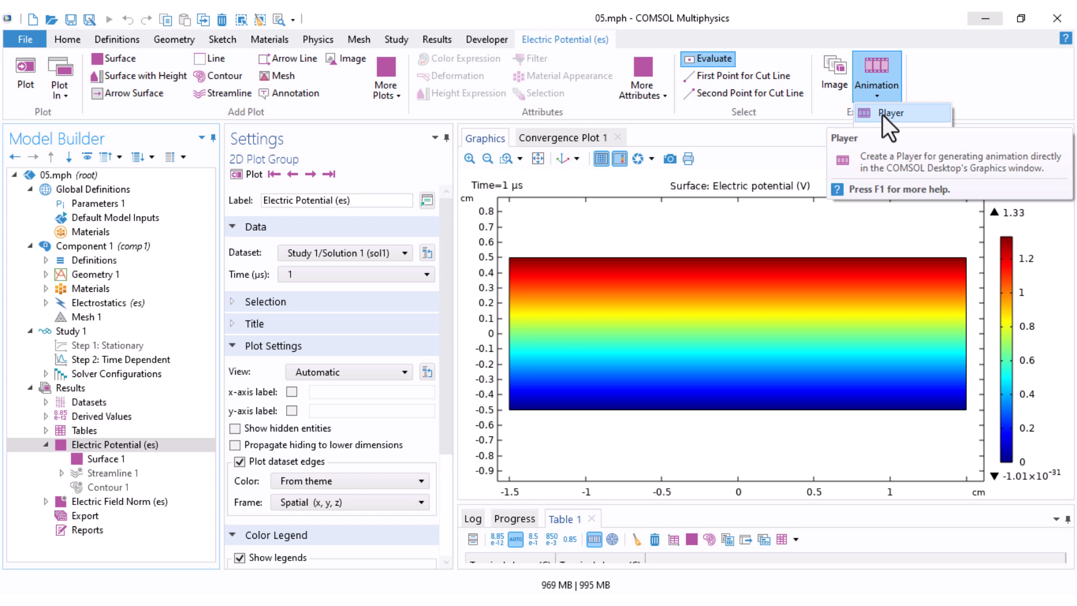
{"action": "left_click", "coordinate": [883, 115]}
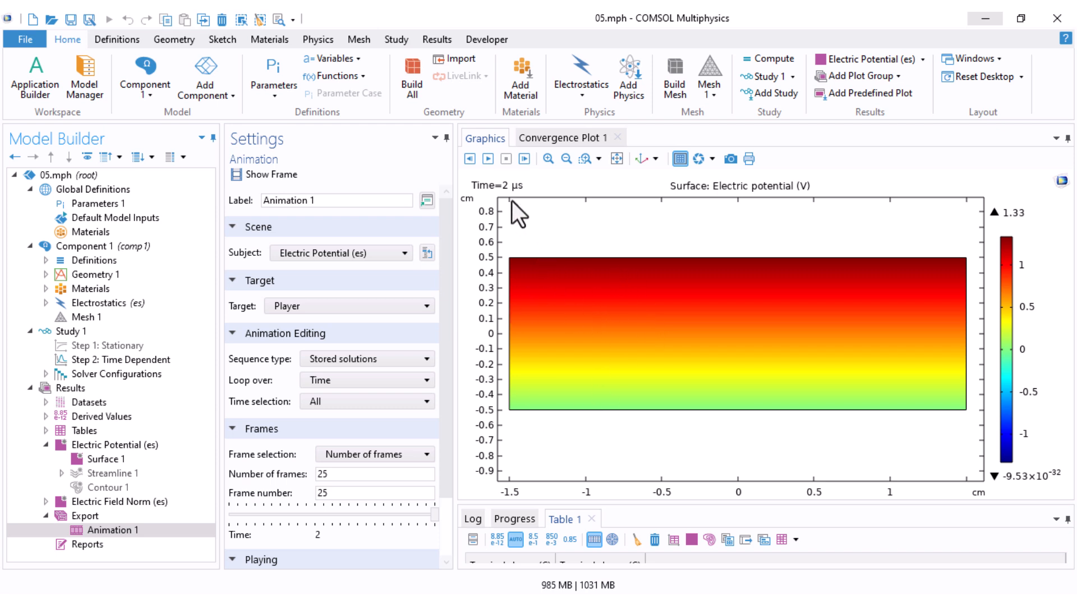
- Play the electric potential animation and replay it to review the field over time
{"action": "left_click", "coordinate": [487, 160]}
{"action": "left_click", "coordinate": [488, 161]}
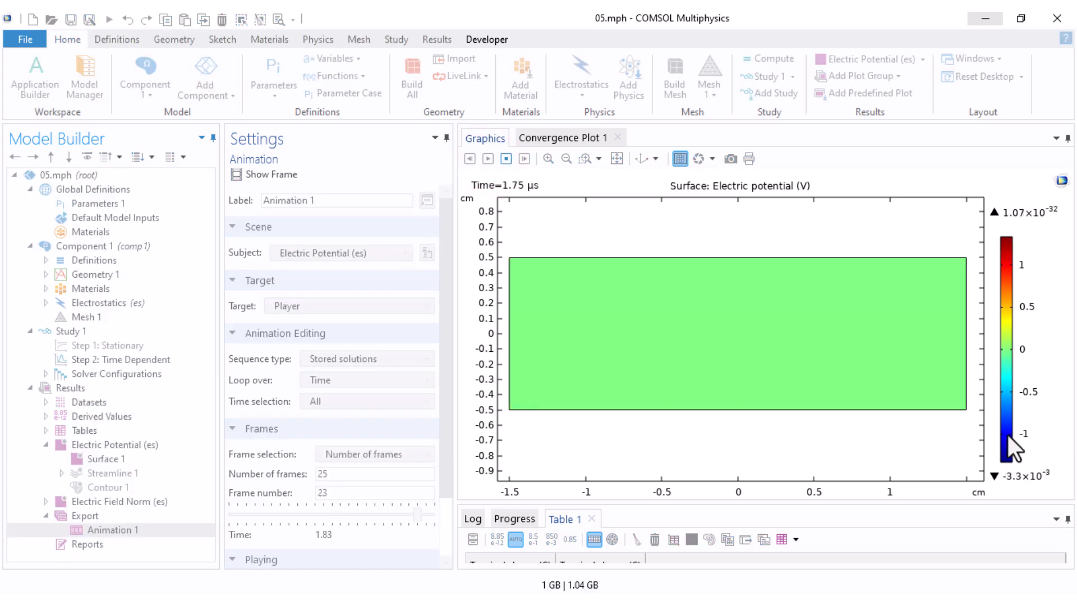
{"action": "left_click", "coordinate": [489, 160]}
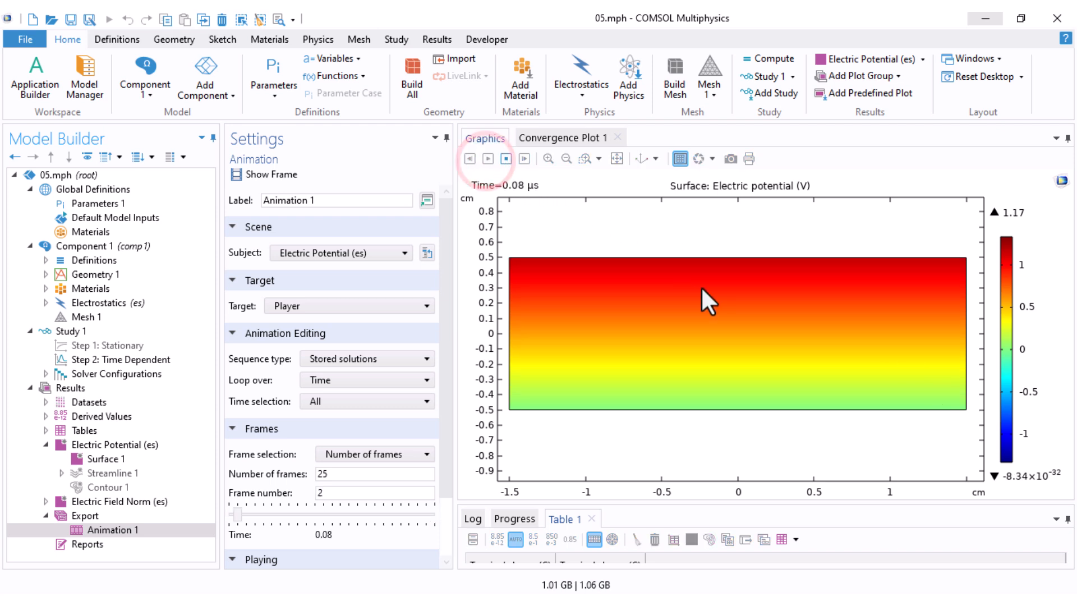
- Set the animation's time selection to Manual with time indices range(1,1,100) and play it
{"action": "scroll", "coordinate": [386, 494], "scroll_direction": "down", "scroll_amount": 1}
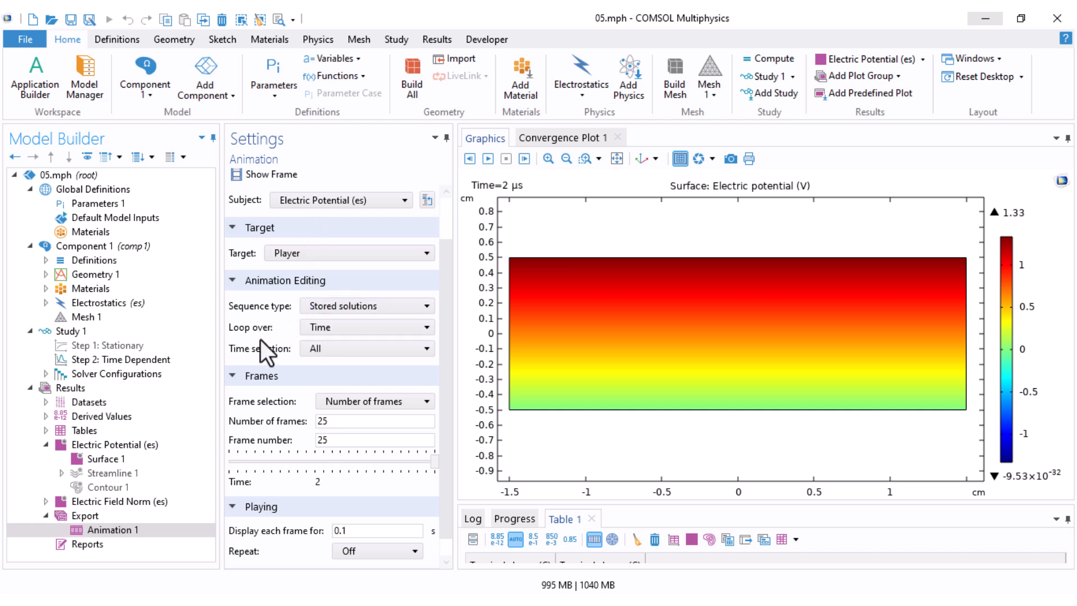
{"action": "left_click", "coordinate": [326, 348]}
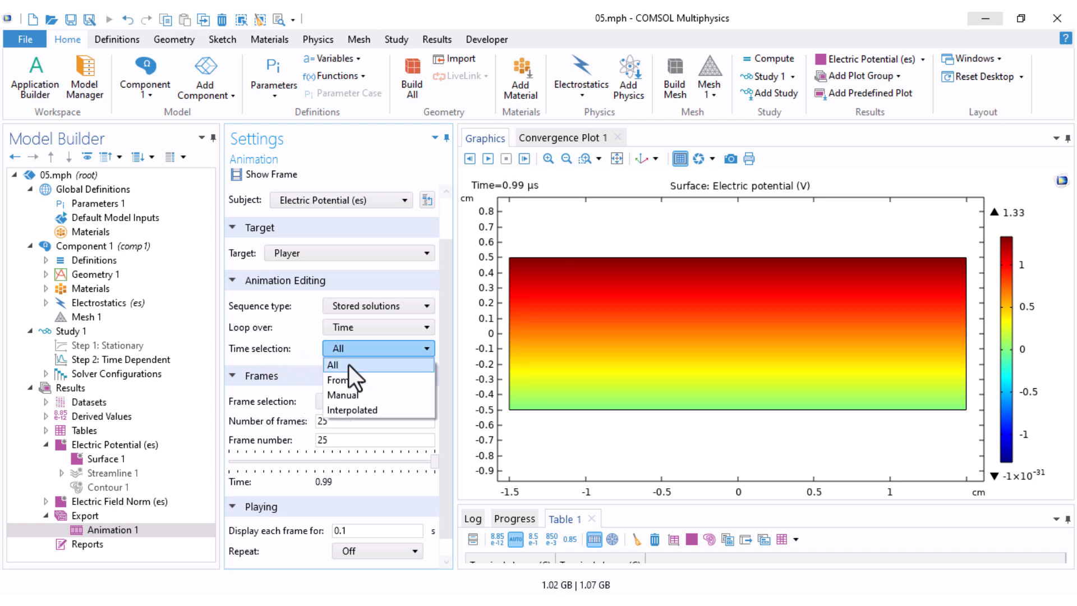
{"action": "left_click", "coordinate": [354, 396]}
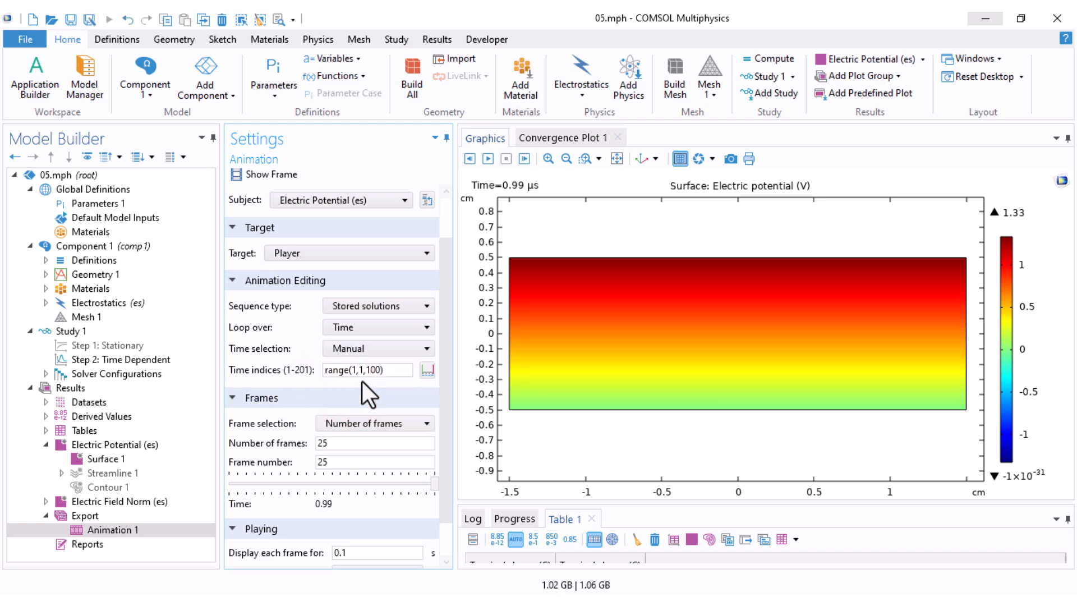
{"action": "left_click", "coordinate": [427, 370]}
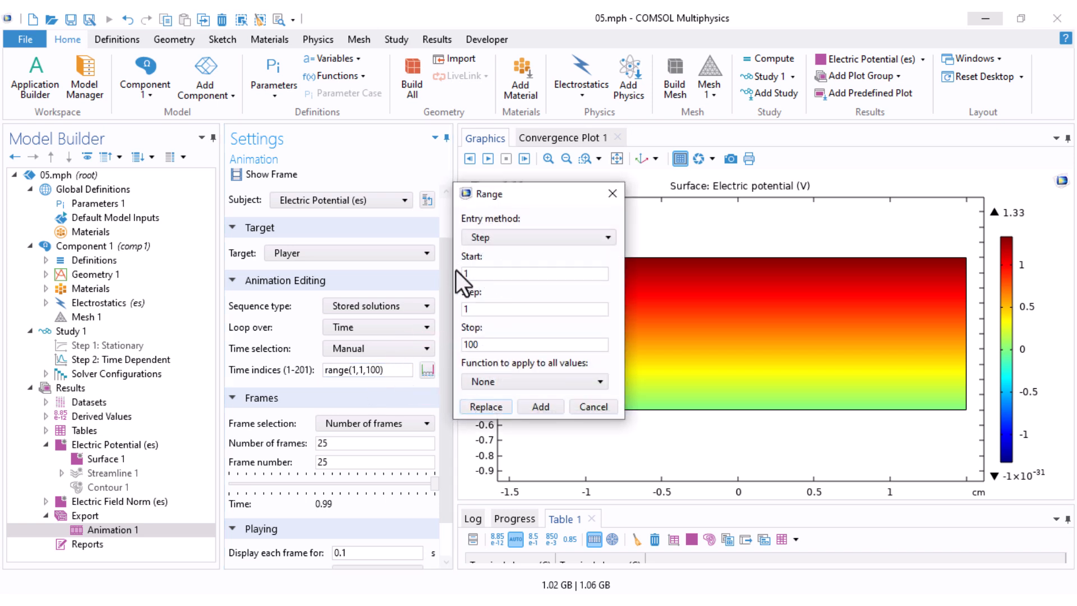
{"action": "left_click", "coordinate": [470, 345]}
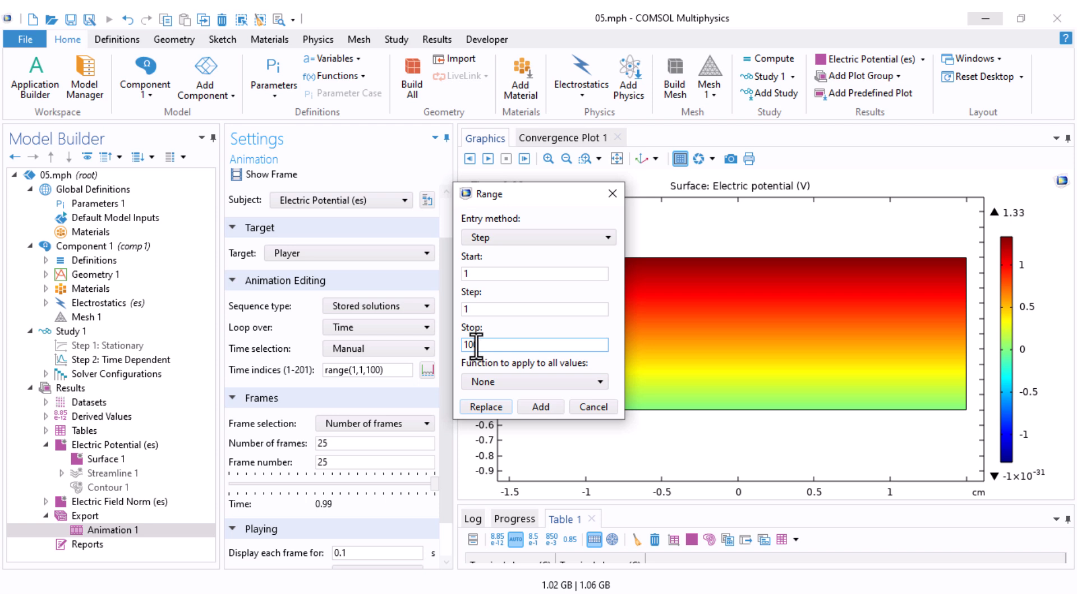
{"action": "left_click", "coordinate": [438, 381]}
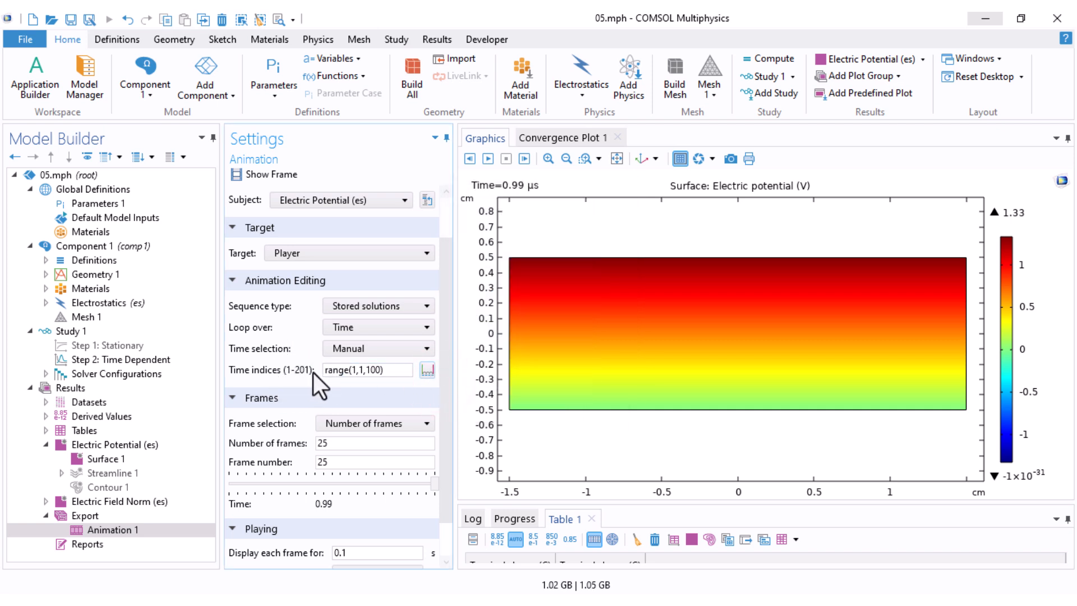
{"action": "left_click", "coordinate": [359, 370]}
{"action": "left_click", "coordinate": [488, 159]}
{"action": "scroll", "coordinate": [316, 386], "scroll_direction": "down", "scroll_amount": 2}
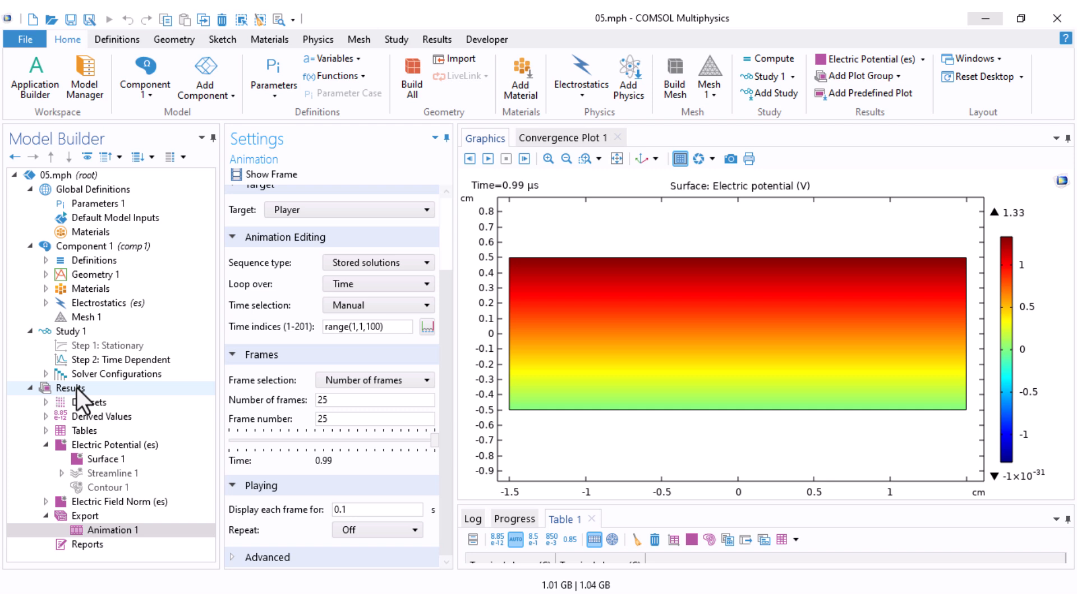
- Add a 1D plot group to the results and rename it Current and Voltage VS Time
{"action": "right_click", "coordinate": [72, 392]}
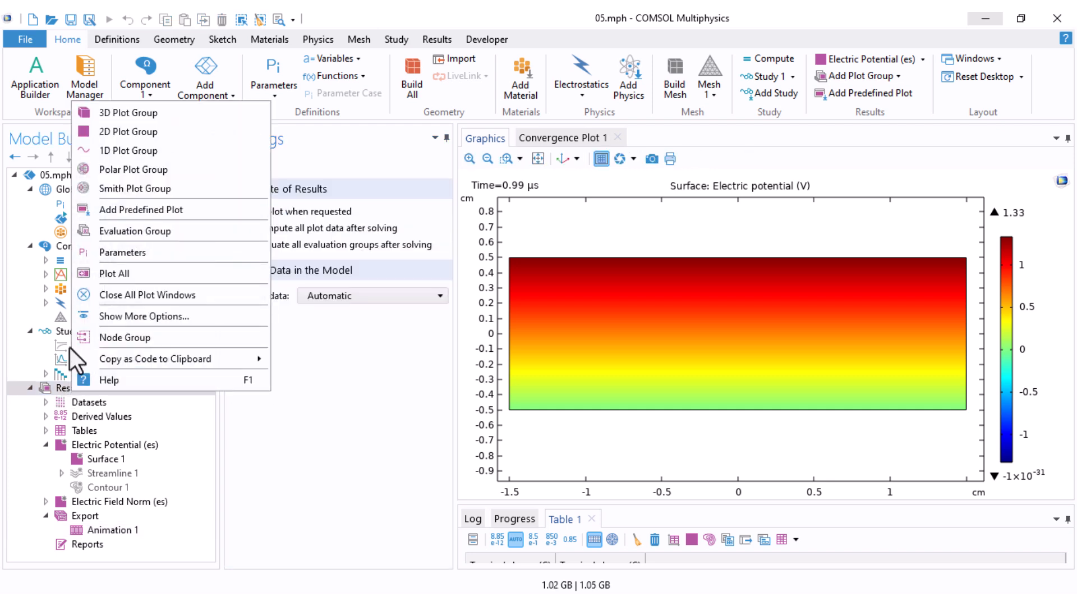
{"action": "left_click", "coordinate": [126, 156]}
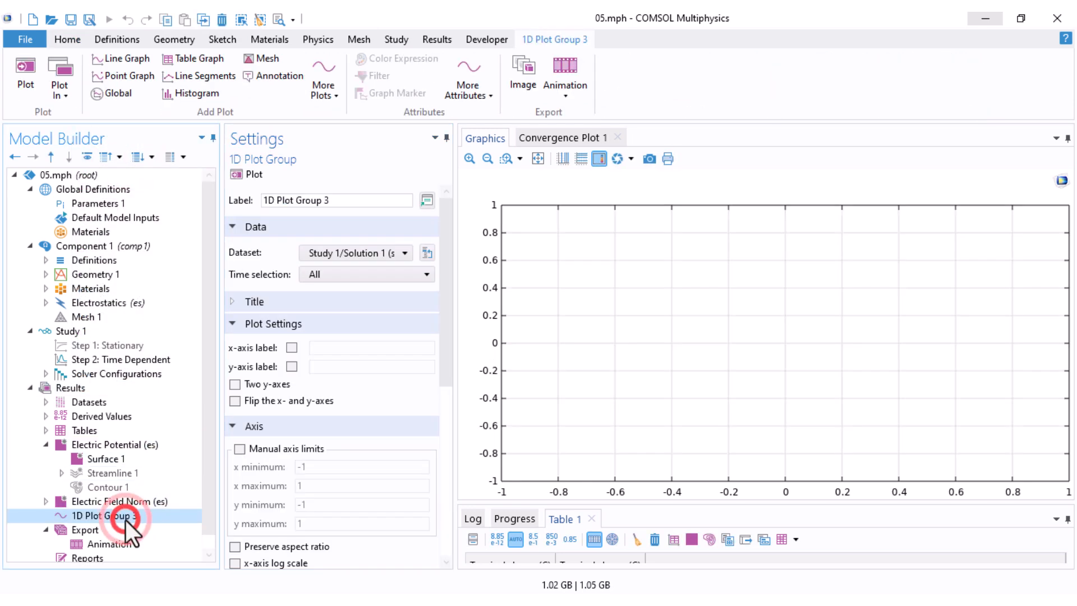
{"action": "right_click", "coordinate": [103, 517]}
{"action": "left_click", "coordinate": [147, 445]}
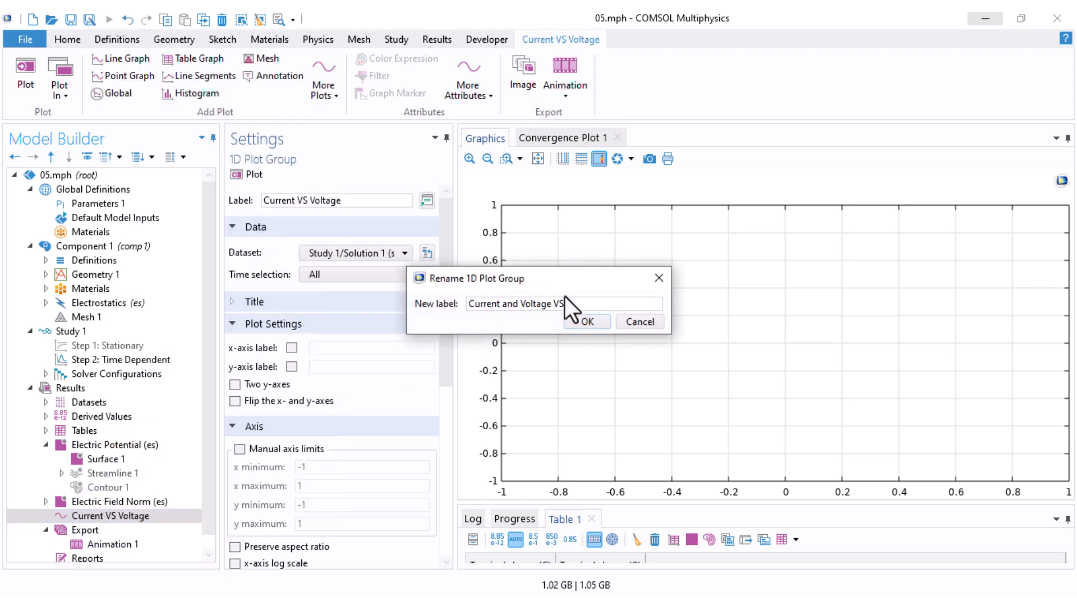
{"action": "left_click", "coordinate": [586, 323]}
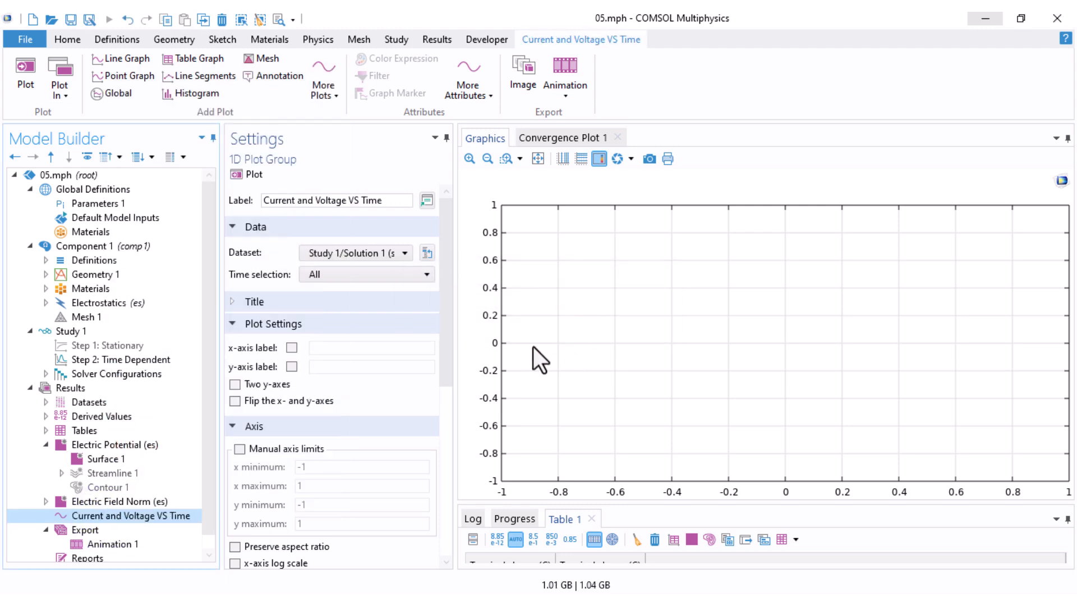
- Add a Global plot to the Current and Voltage VS Time group
{"action": "right_click", "coordinate": [105, 516]}
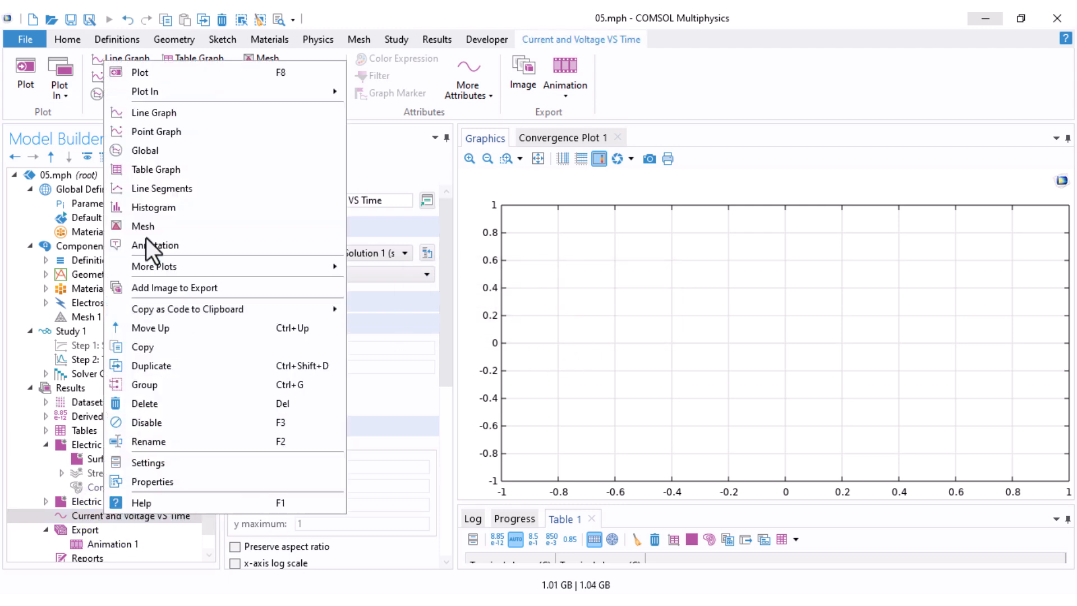
{"action": "left_click", "coordinate": [165, 150]}
{"action": "left_click_drag", "start_coordinate": [444, 271], "coordinate": [443, 402]}
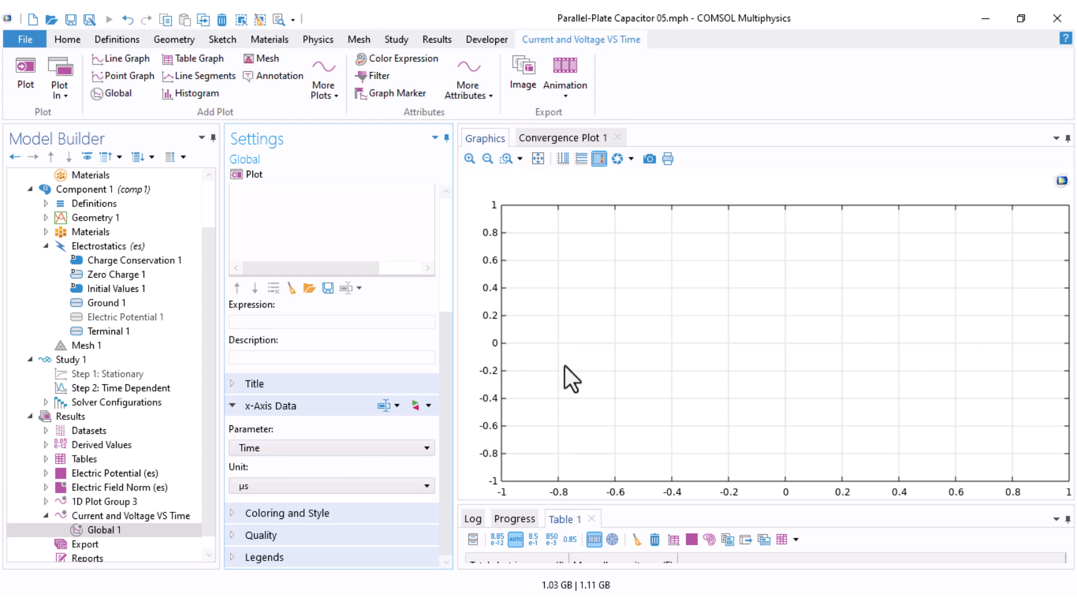
{"action": "left_click_drag", "start_coordinate": [443, 348], "coordinate": [438, 233]}
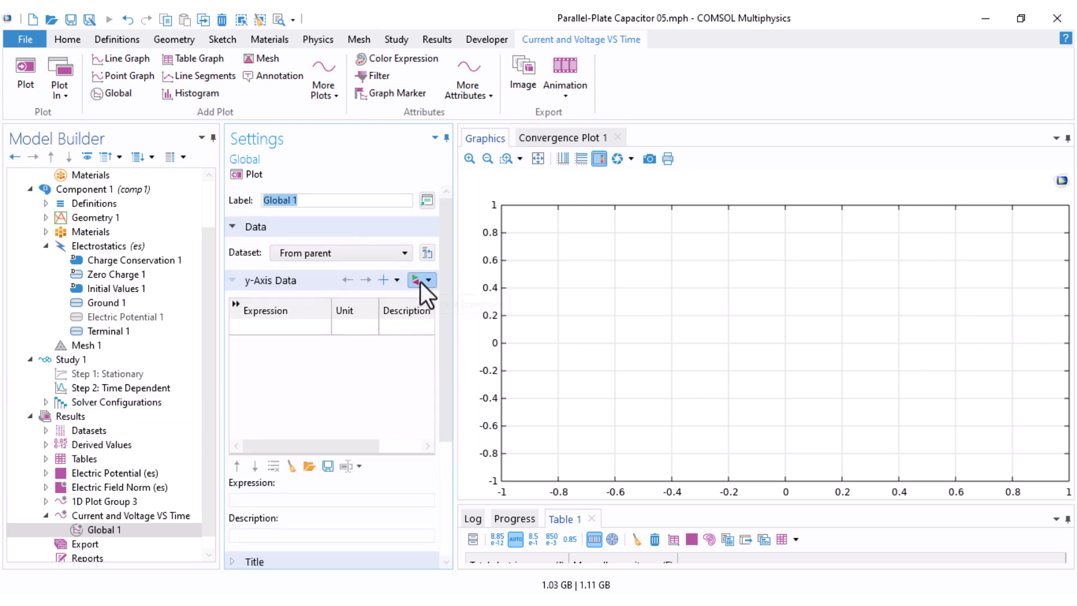
- Add the terminal voltage expression es.V0_1 to the Global plot's y-axis data and plot it
{"action": "left_click", "coordinate": [420, 282]}
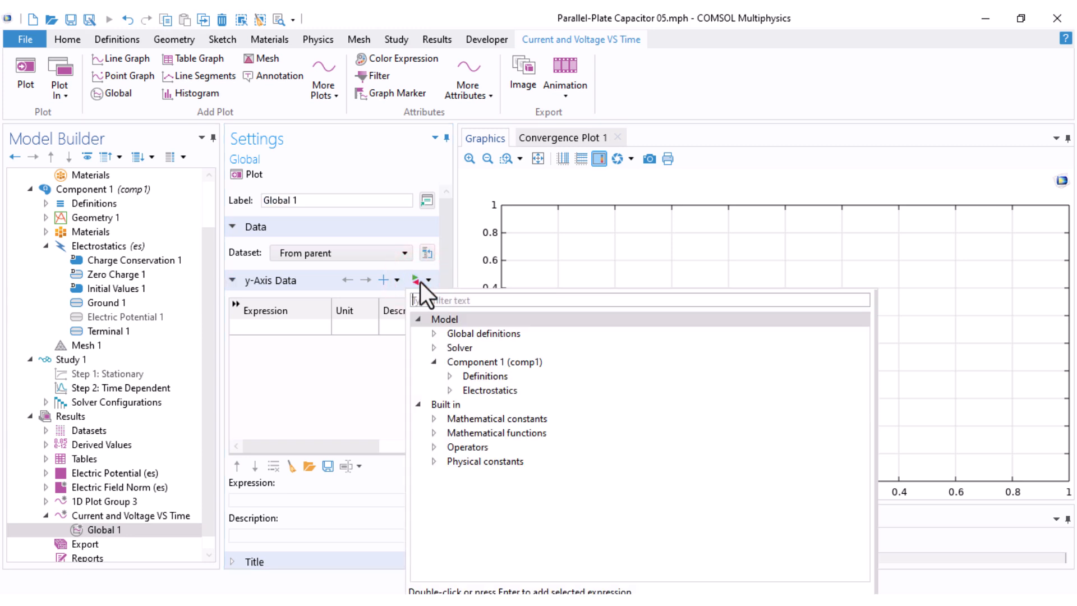
{"action": "left_click", "coordinate": [449, 391]}
{"action": "left_click", "coordinate": [465, 432]}
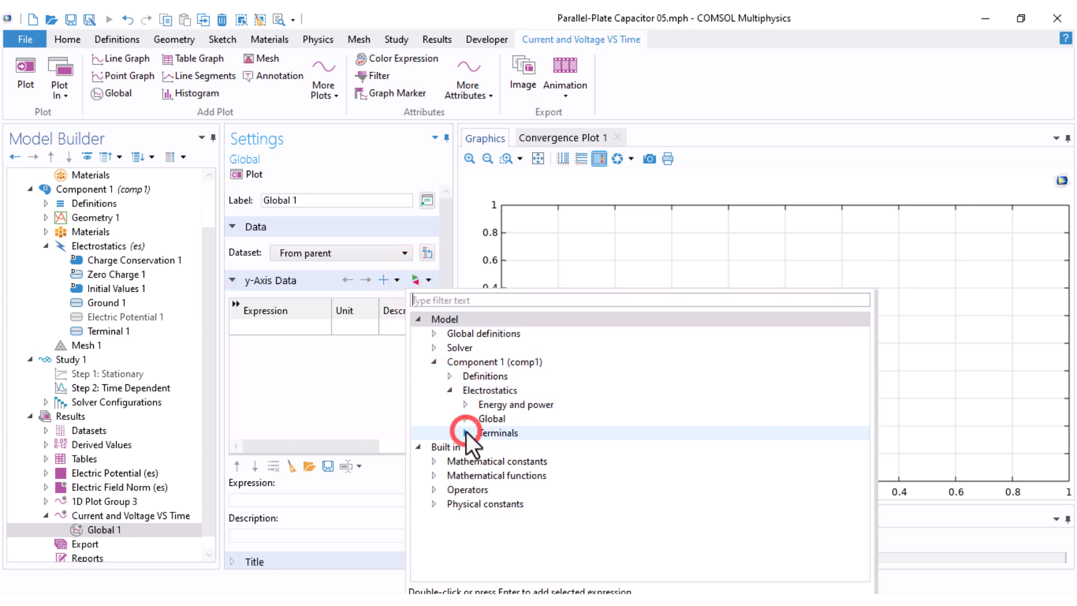
{"action": "double_click", "coordinate": [546, 462]}
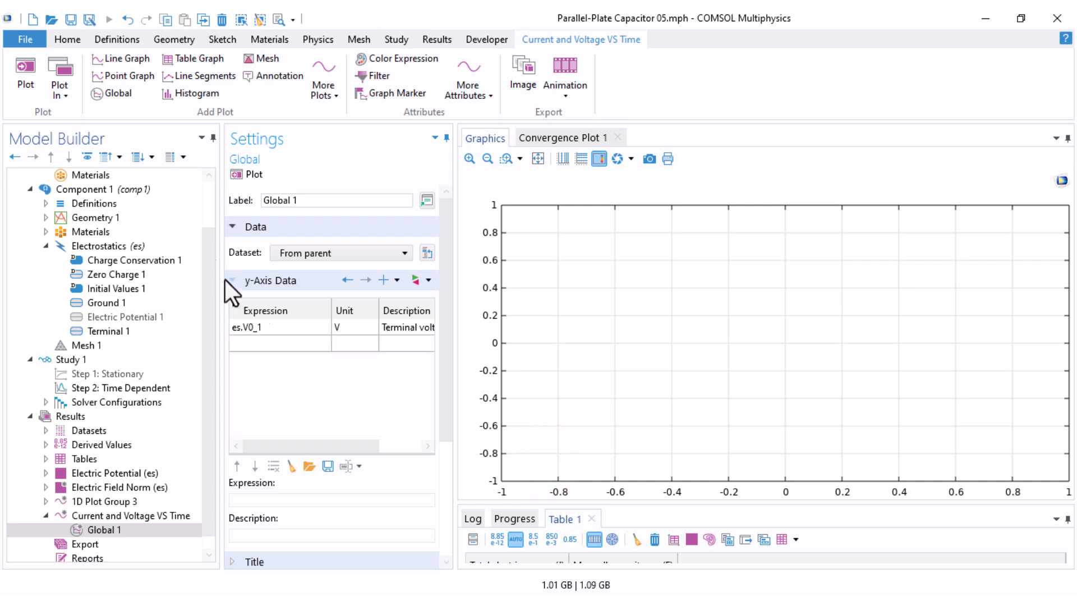
{"action": "left_click", "coordinate": [247, 175]}
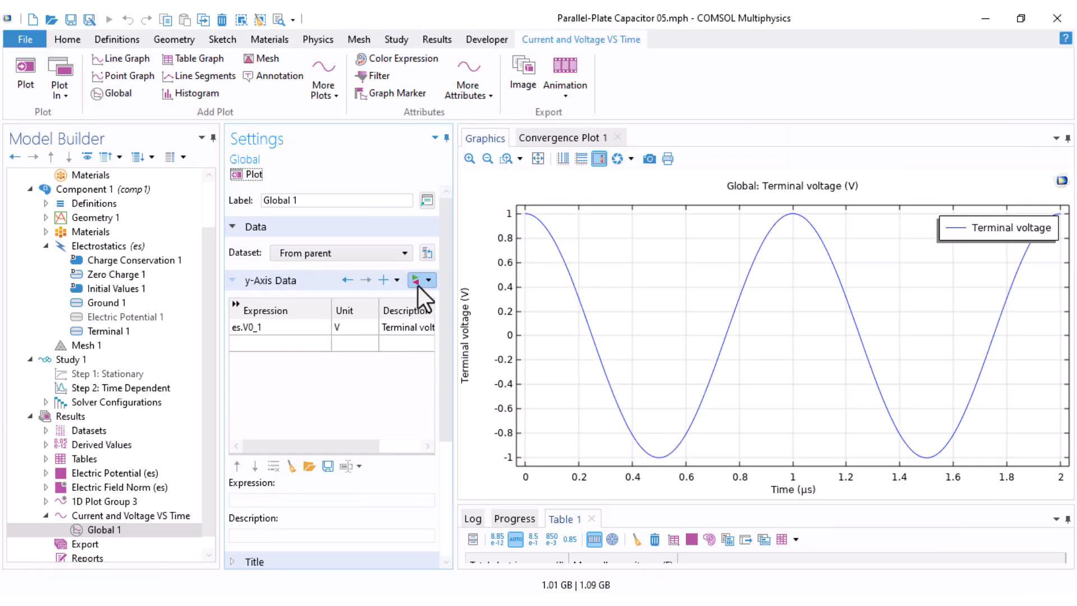
- Add the terminal charge es.Q0_1 as a second y-axis expression and replot the graph
{"action": "left_click", "coordinate": [384, 280]}
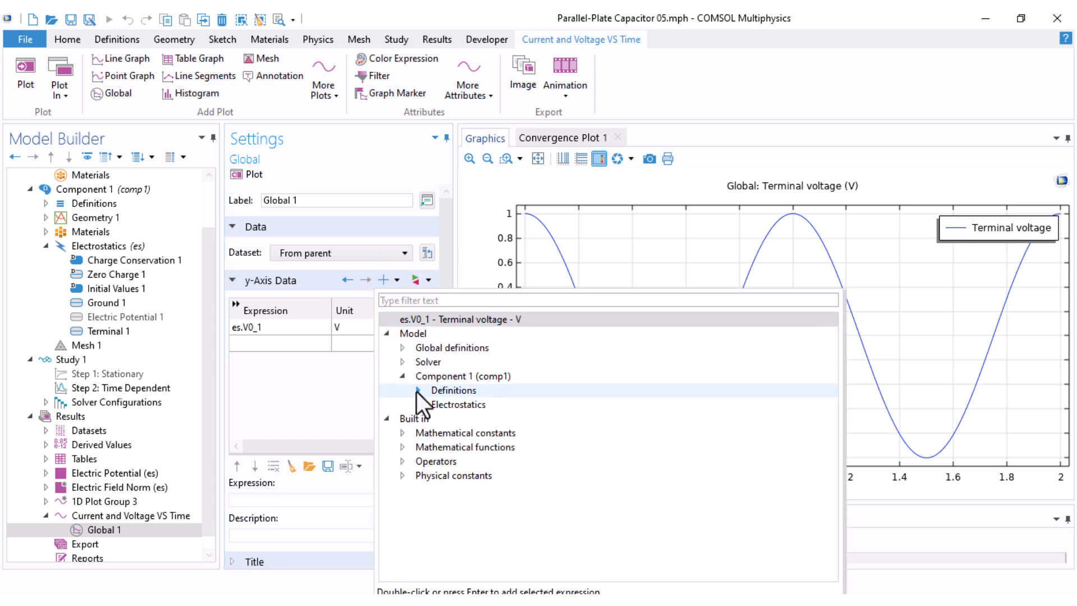
{"action": "left_click", "coordinate": [419, 406]}
{"action": "left_click", "coordinate": [434, 448]}
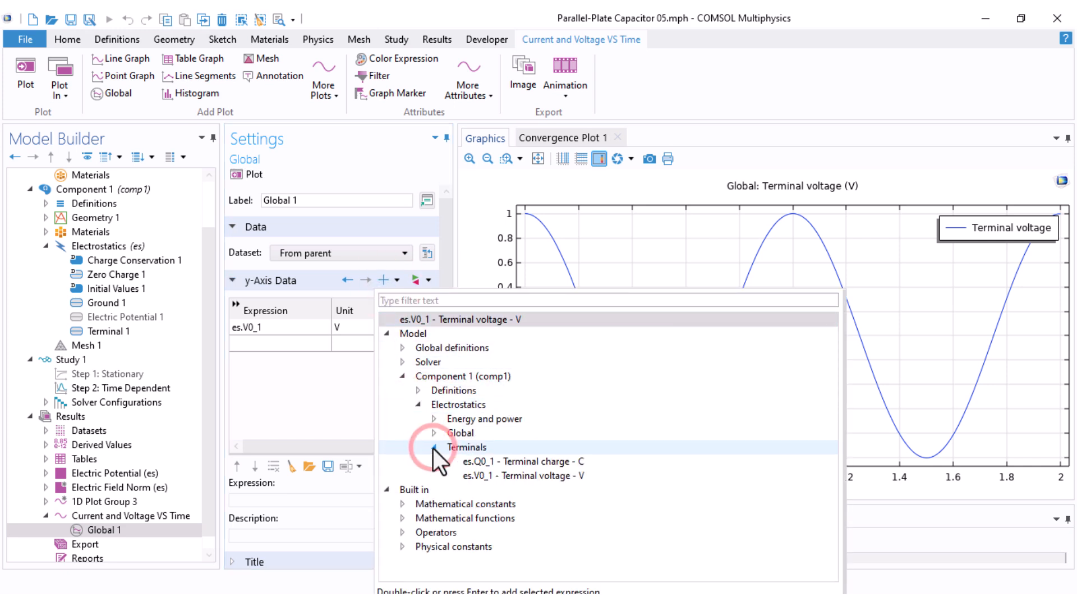
{"action": "double_click", "coordinate": [512, 464]}
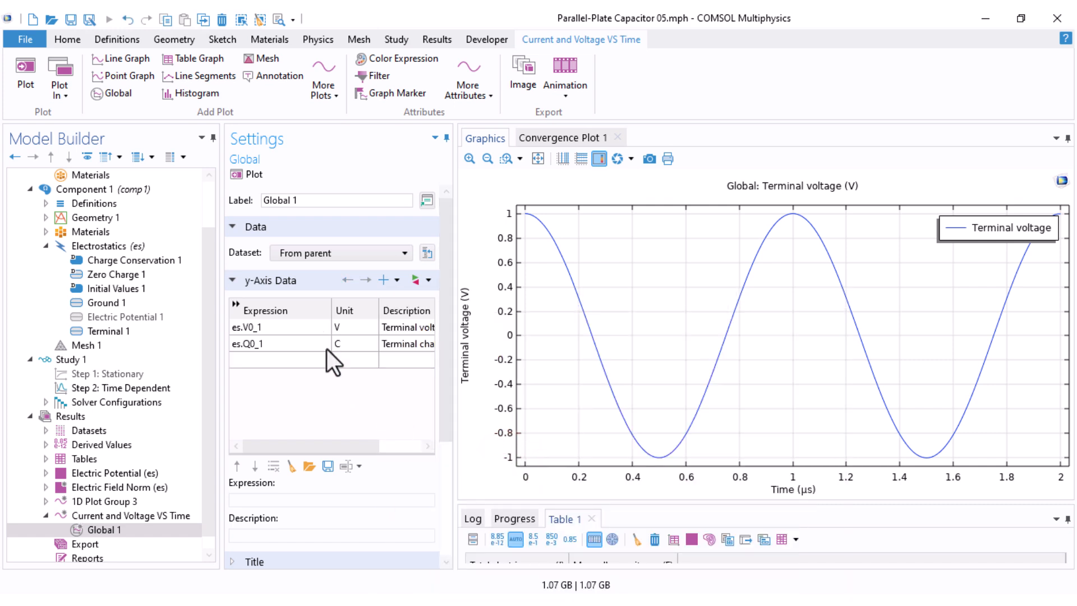
{"action": "left_click", "coordinate": [251, 175]}
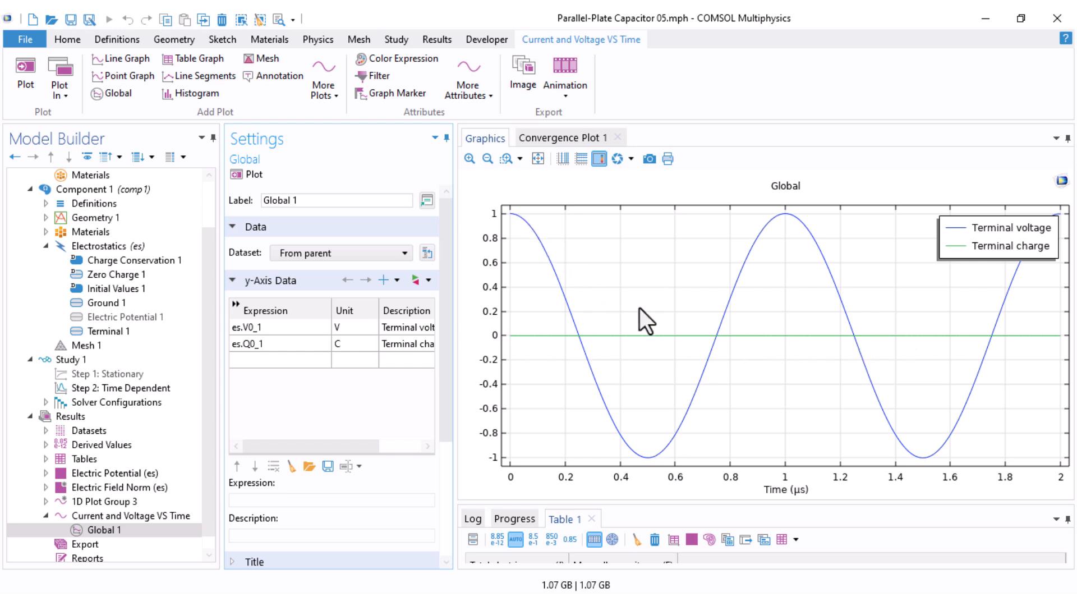
- Change the terminal charge expression to its time derivative, d(es.Q0_1,t)
{"action": "left_click", "coordinate": [412, 345]}
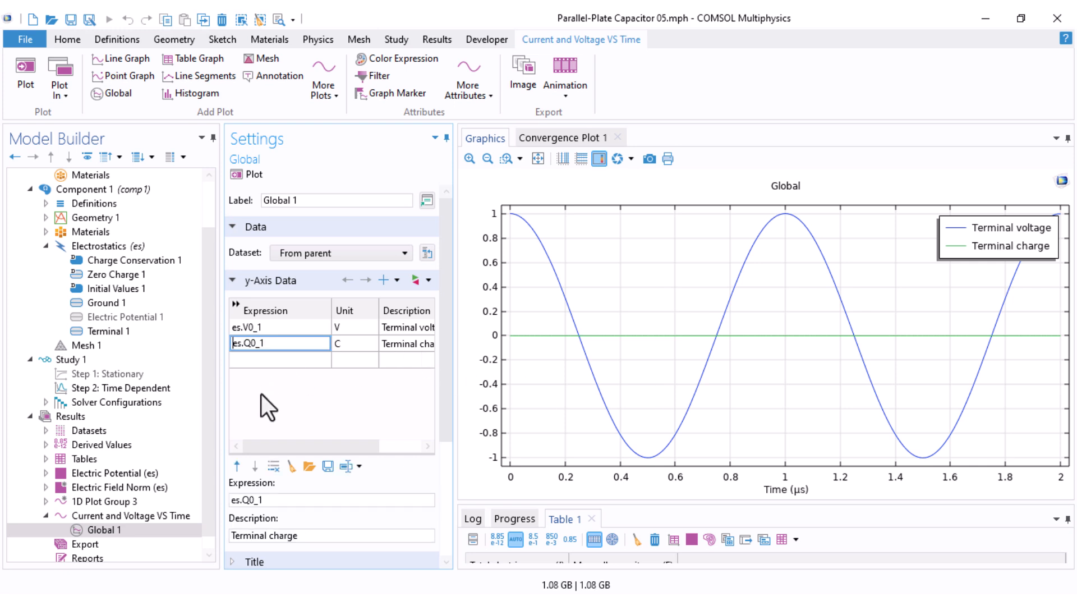
{"action": "type", "text": "d("}
{"action": "key", "text": "End"}
{"action": "type", "text": ",)"}
{"action": "key", "text": "Right"}
{"action": "type", "text": "t"}
{"action": "key", "text": "Return"}
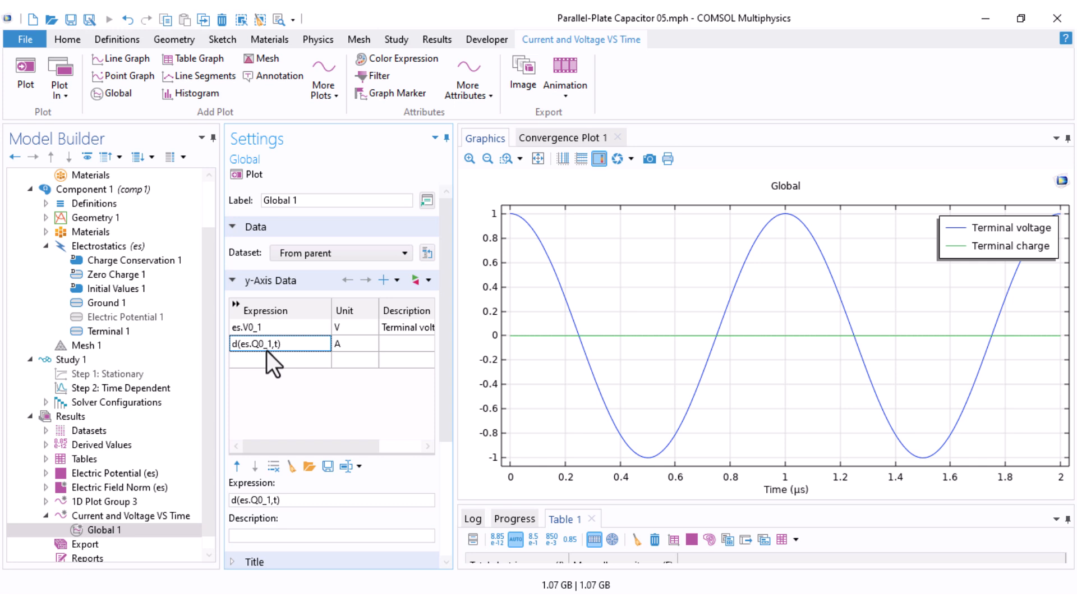
- Set the unit of the d(es.Q0_1,t) expression to mA and update the plot
{"action": "double_click", "coordinate": [338, 344]}
{"action": "type", "text": "mA"}
{"action": "left_click", "coordinate": [333, 234]}
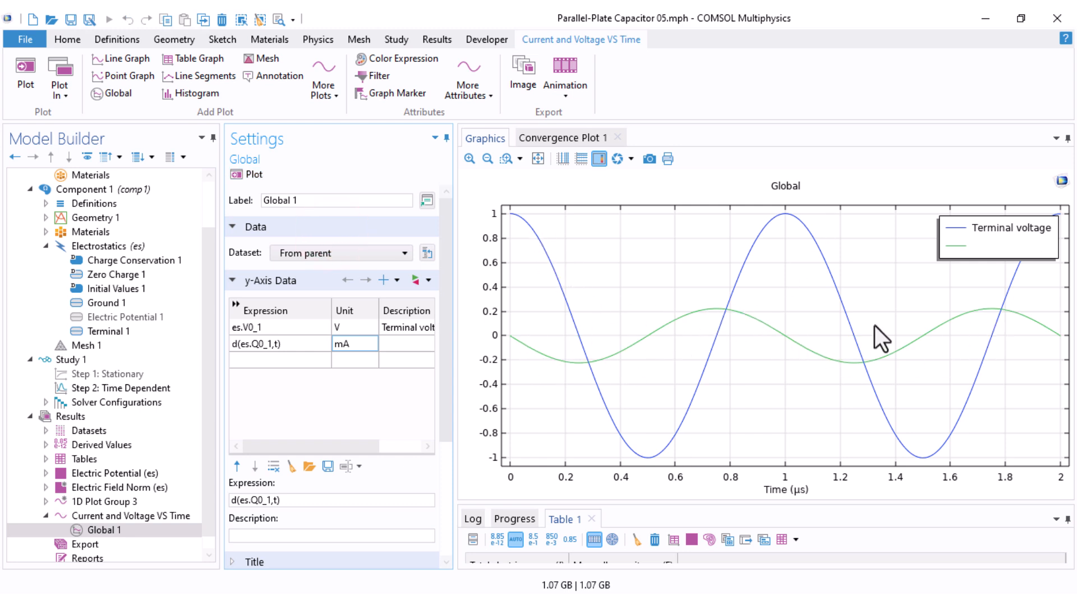
- Describe the d(es.Q0_1,t) expression as Terminal Current
{"action": "double_click", "coordinate": [412, 348]}
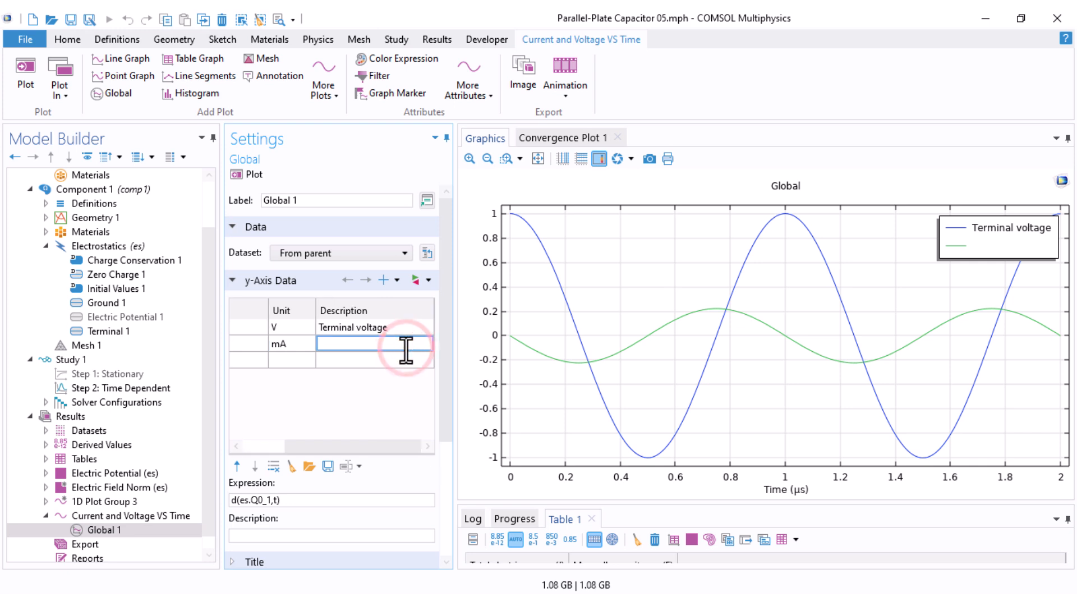
{"action": "type", "text": "Terminal Cureent"}
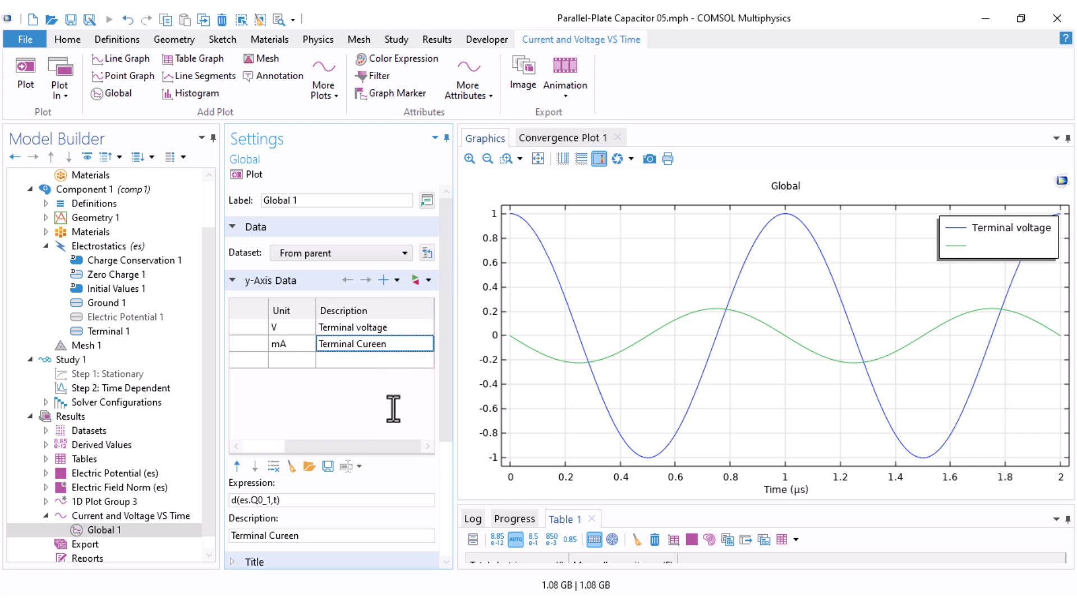
{"action": "left_click", "coordinate": [393, 440]}
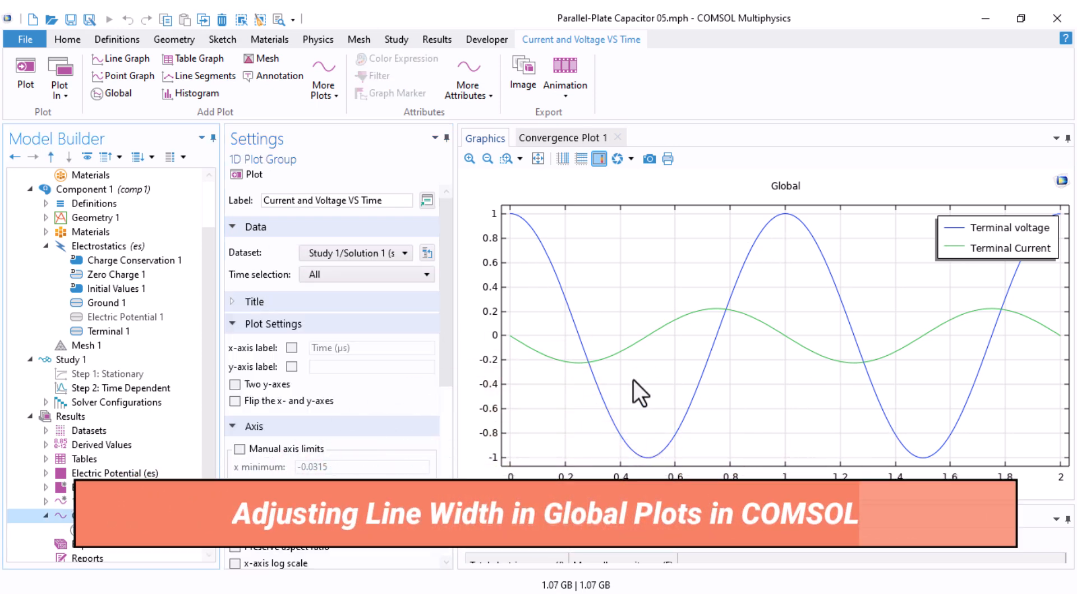
- Set the line width of the Global plot's curves to 4 in its coloring and style settings
{"action": "left_click", "coordinate": [450, 334]}
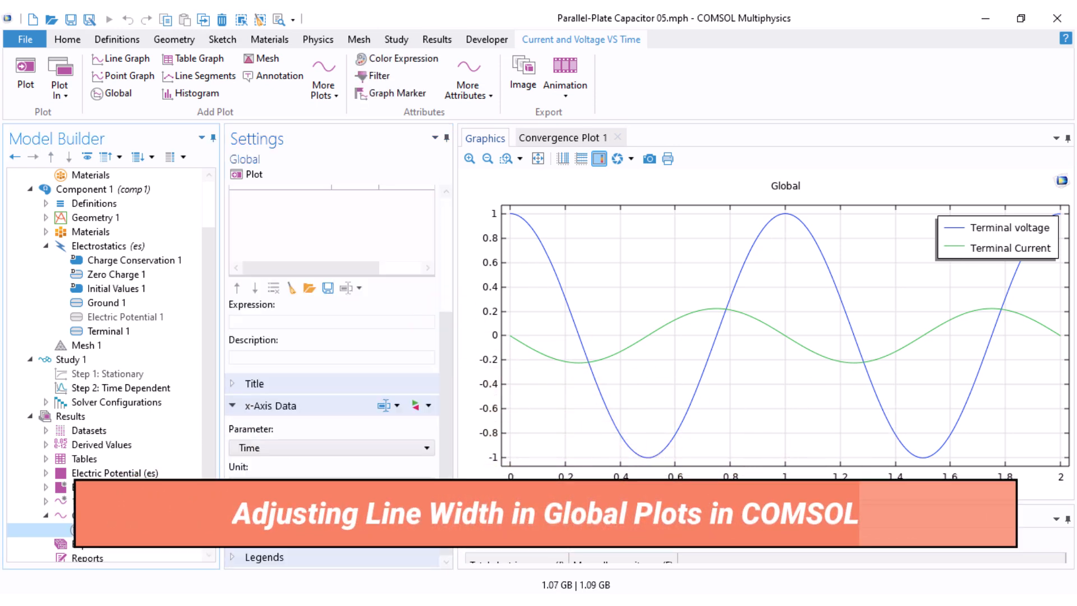
{"action": "left_click", "coordinate": [284, 513]}
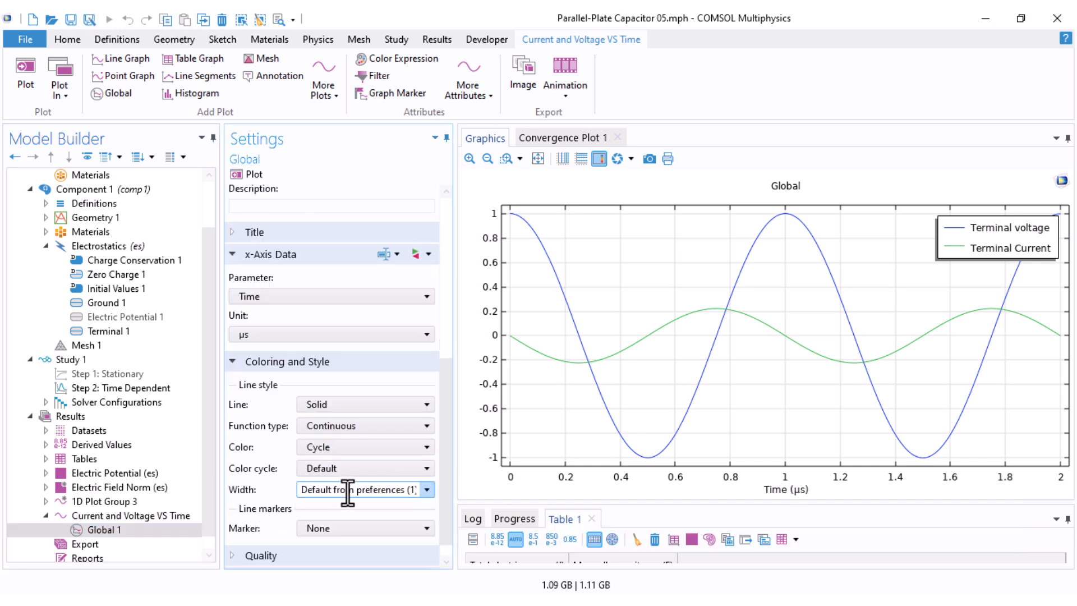
{"action": "left_click", "coordinate": [427, 489]}
{"action": "left_click", "coordinate": [332, 381]}
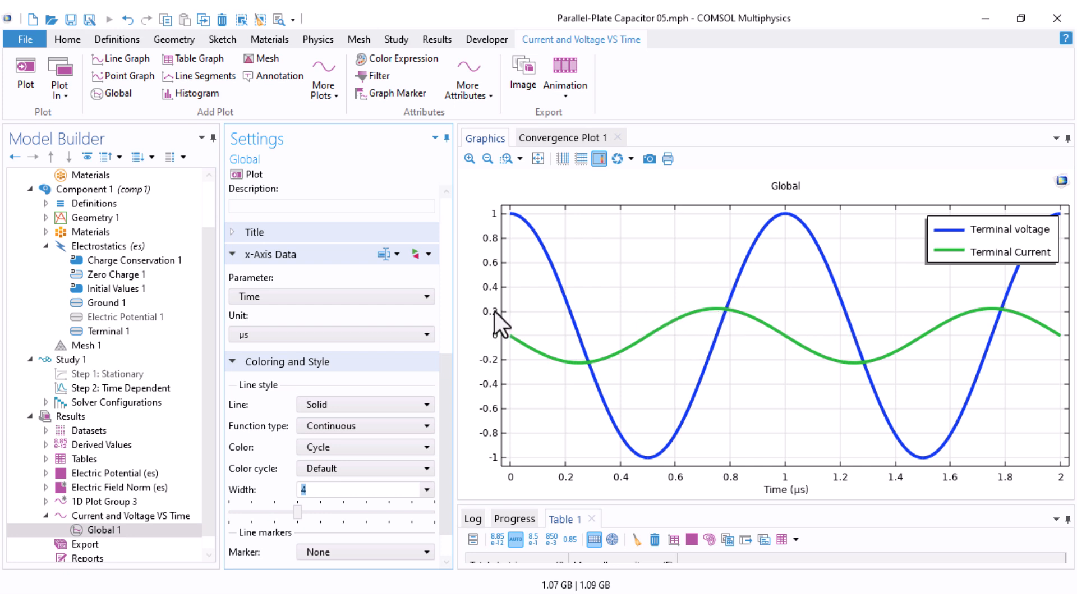
{"action": "scroll", "coordinate": [348, 315], "scroll_direction": "up", "scroll_amount": 5}
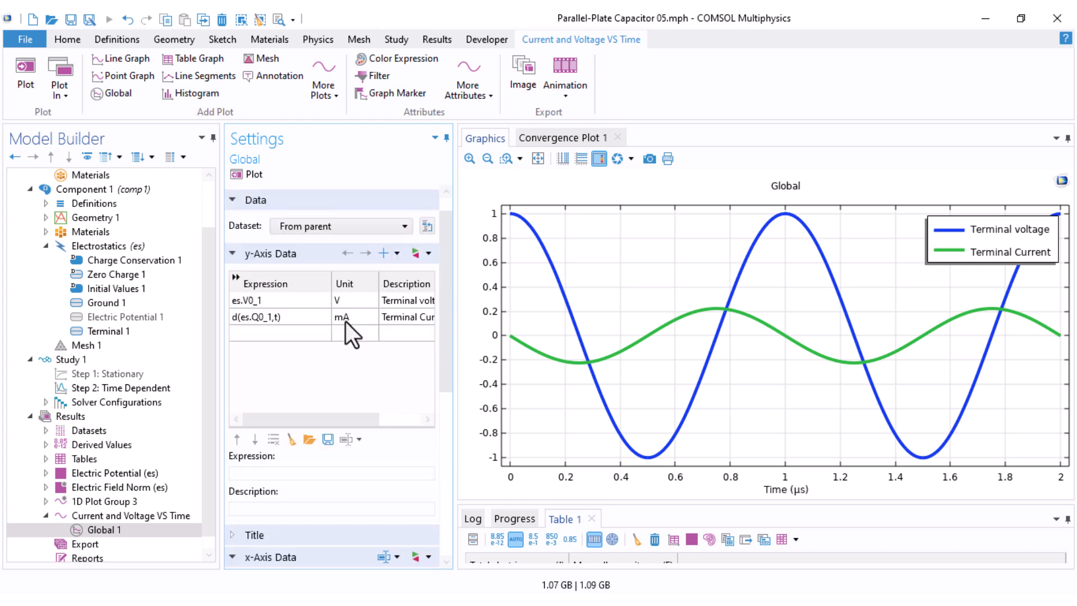